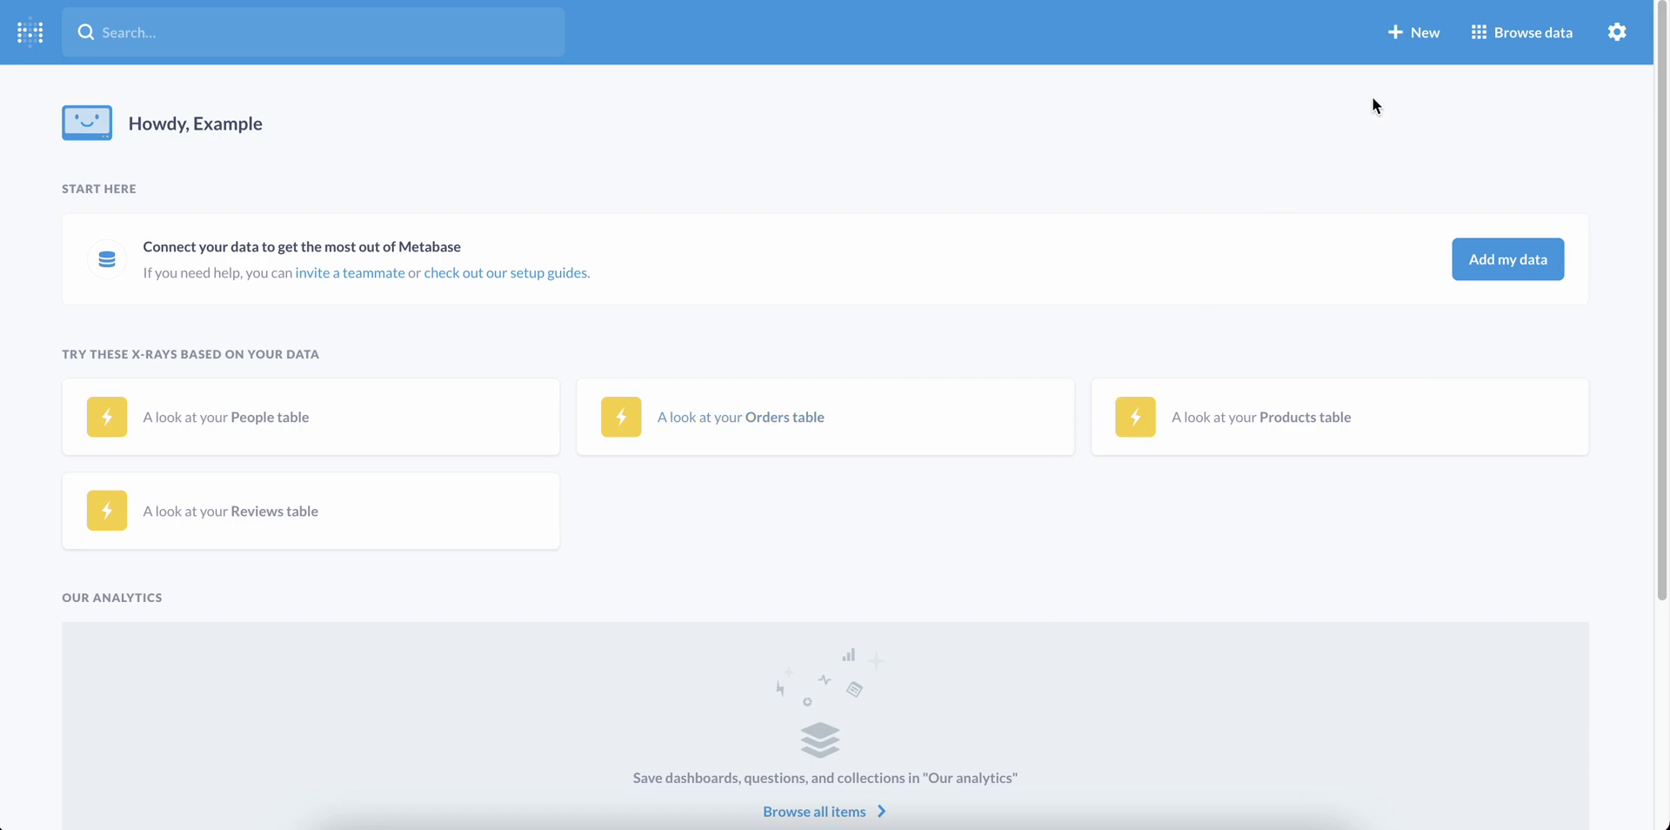
Step: Open the New menu listing Question, SQL query, Dashboard and Collection
click(1411, 37)
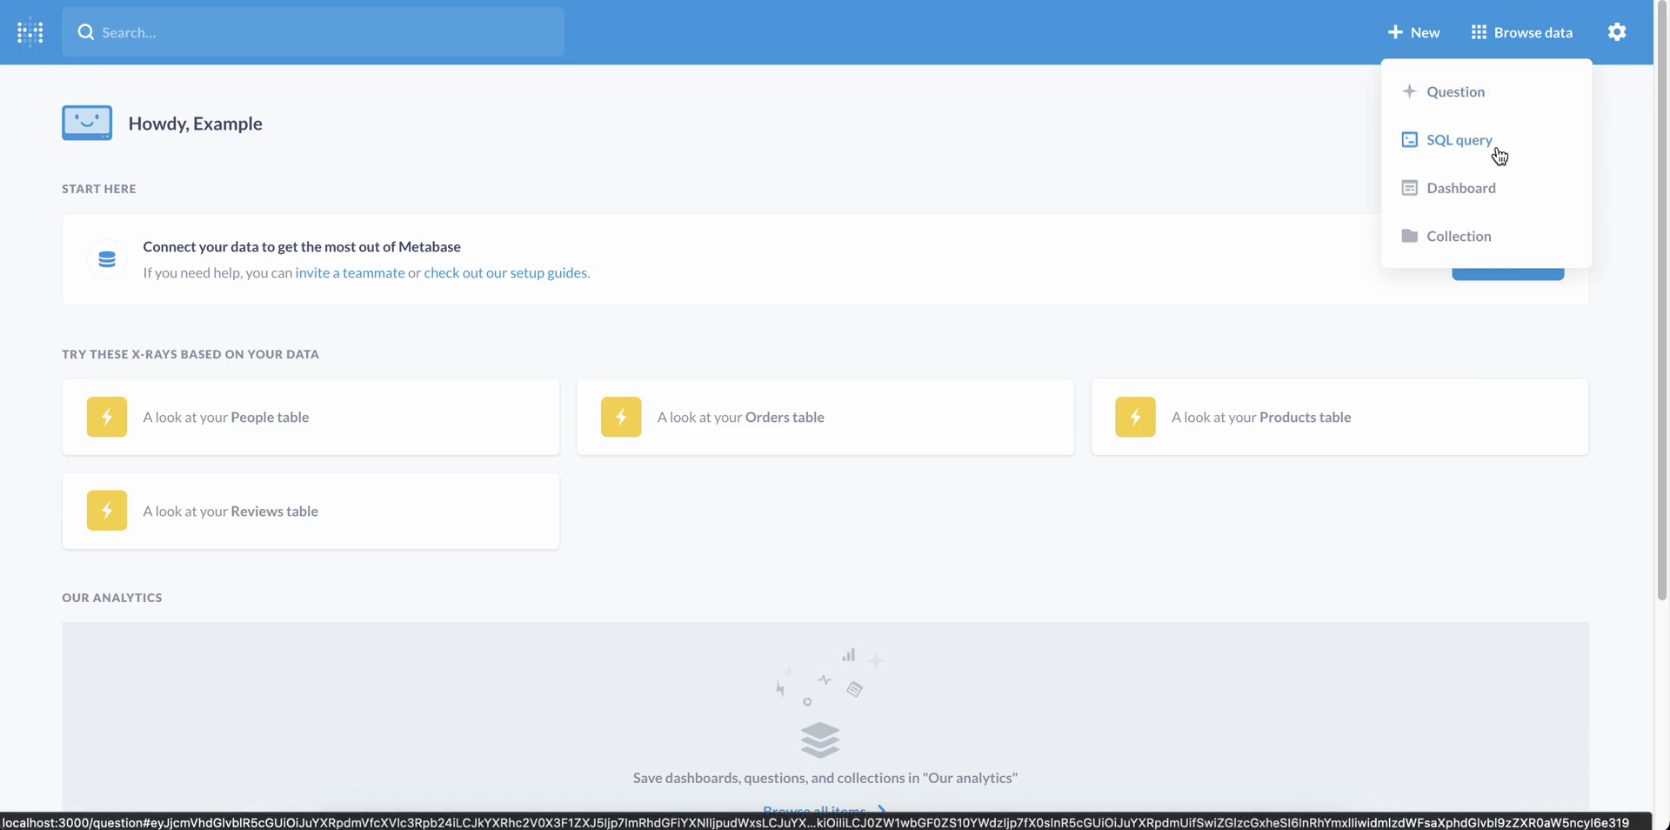
Step: Start a question on the Sample Database Orders table from Raw Data and preview its rows
click(1517, 91)
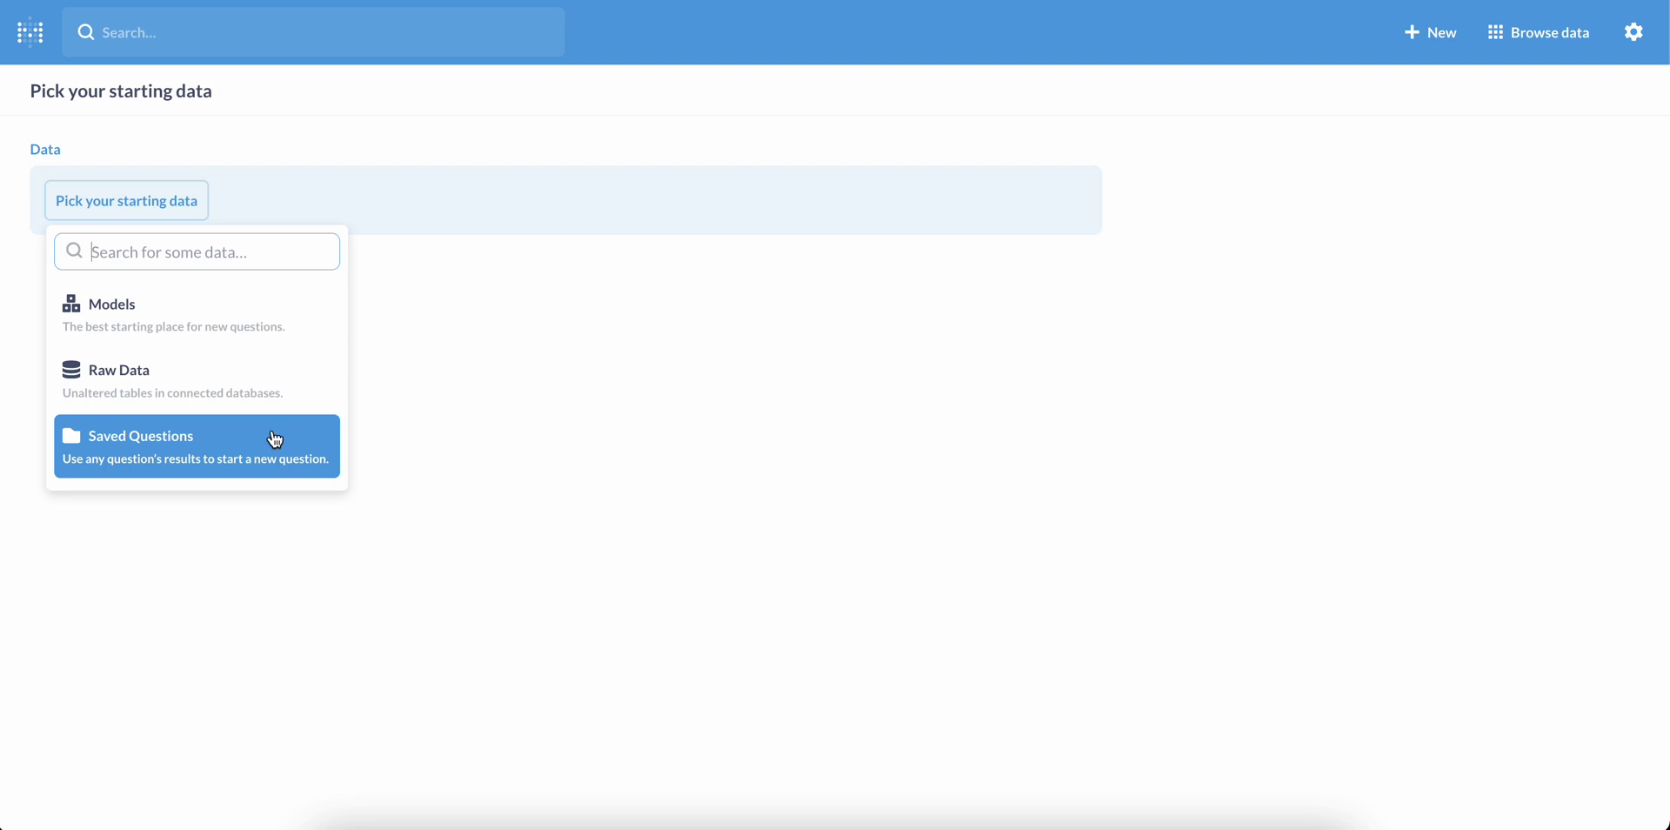
click(300, 385)
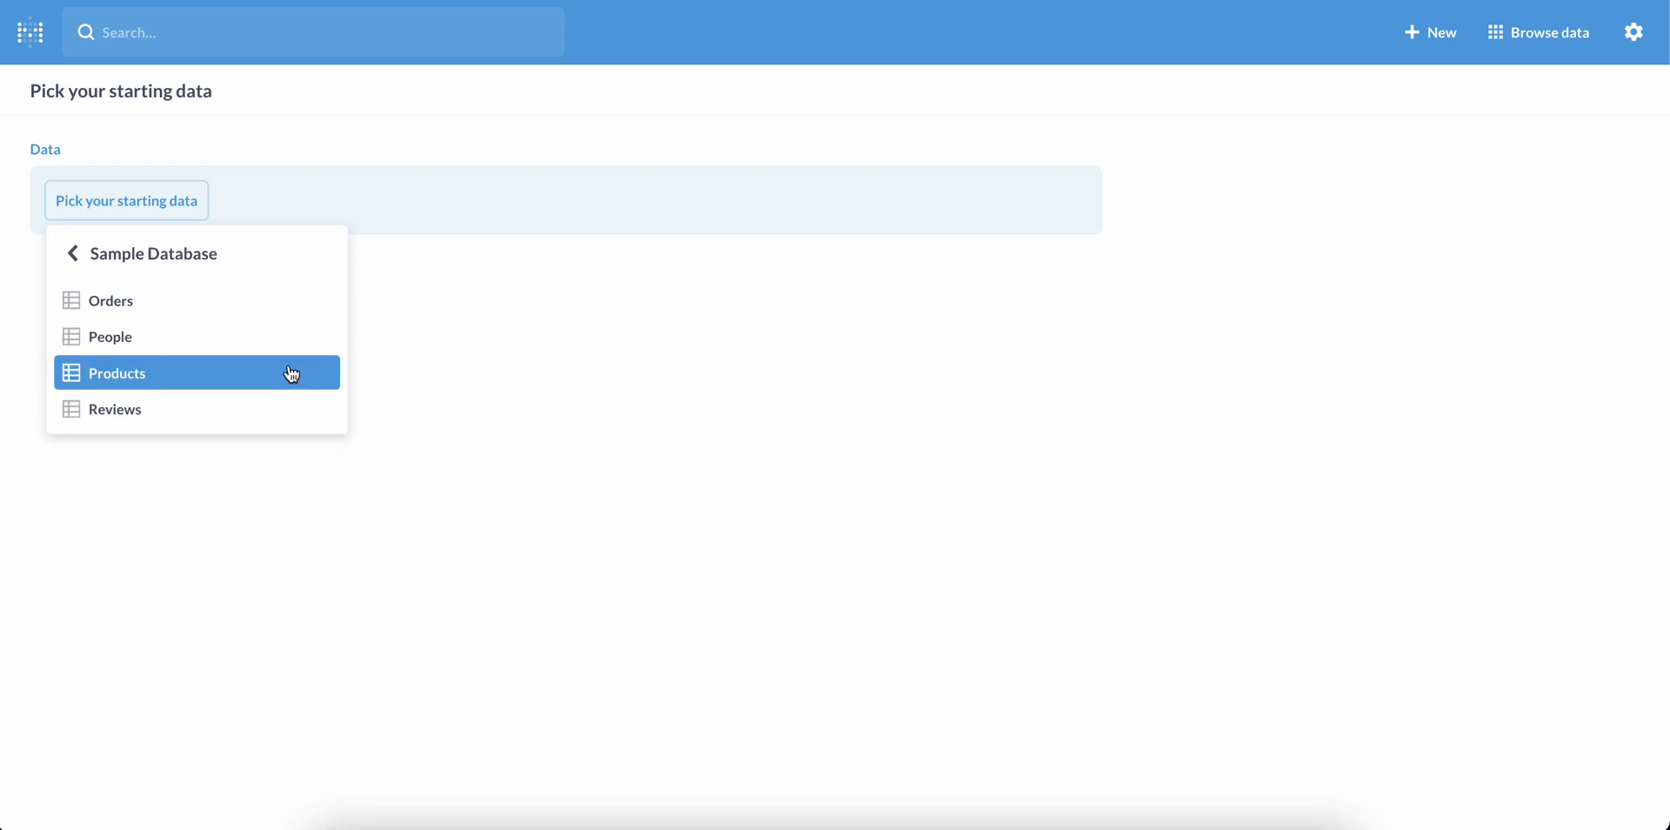
click(243, 304)
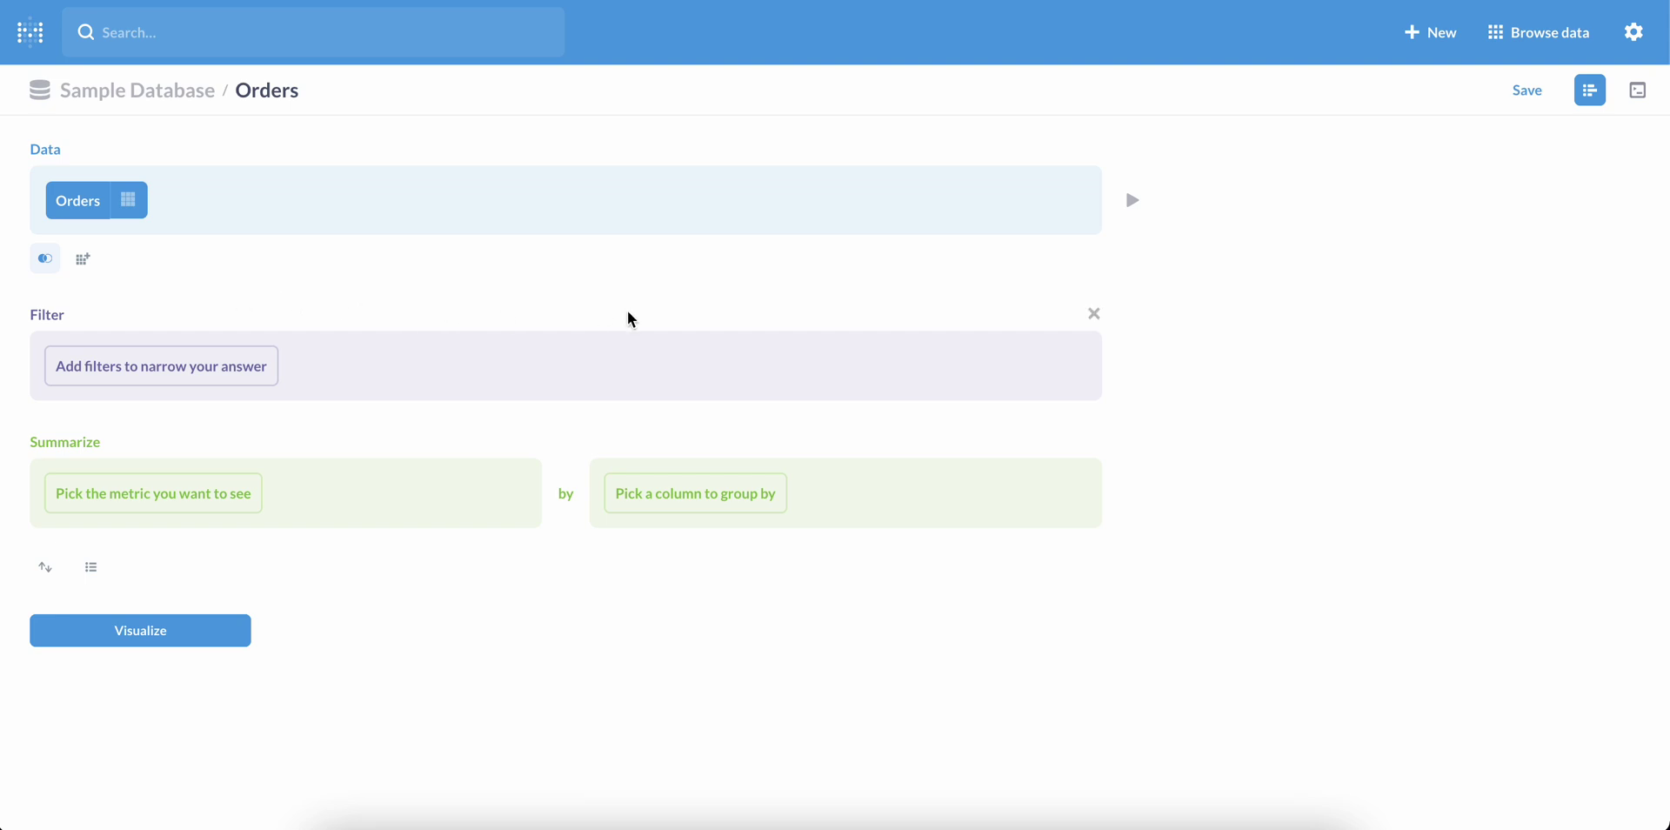
mouse_move(1133, 201)
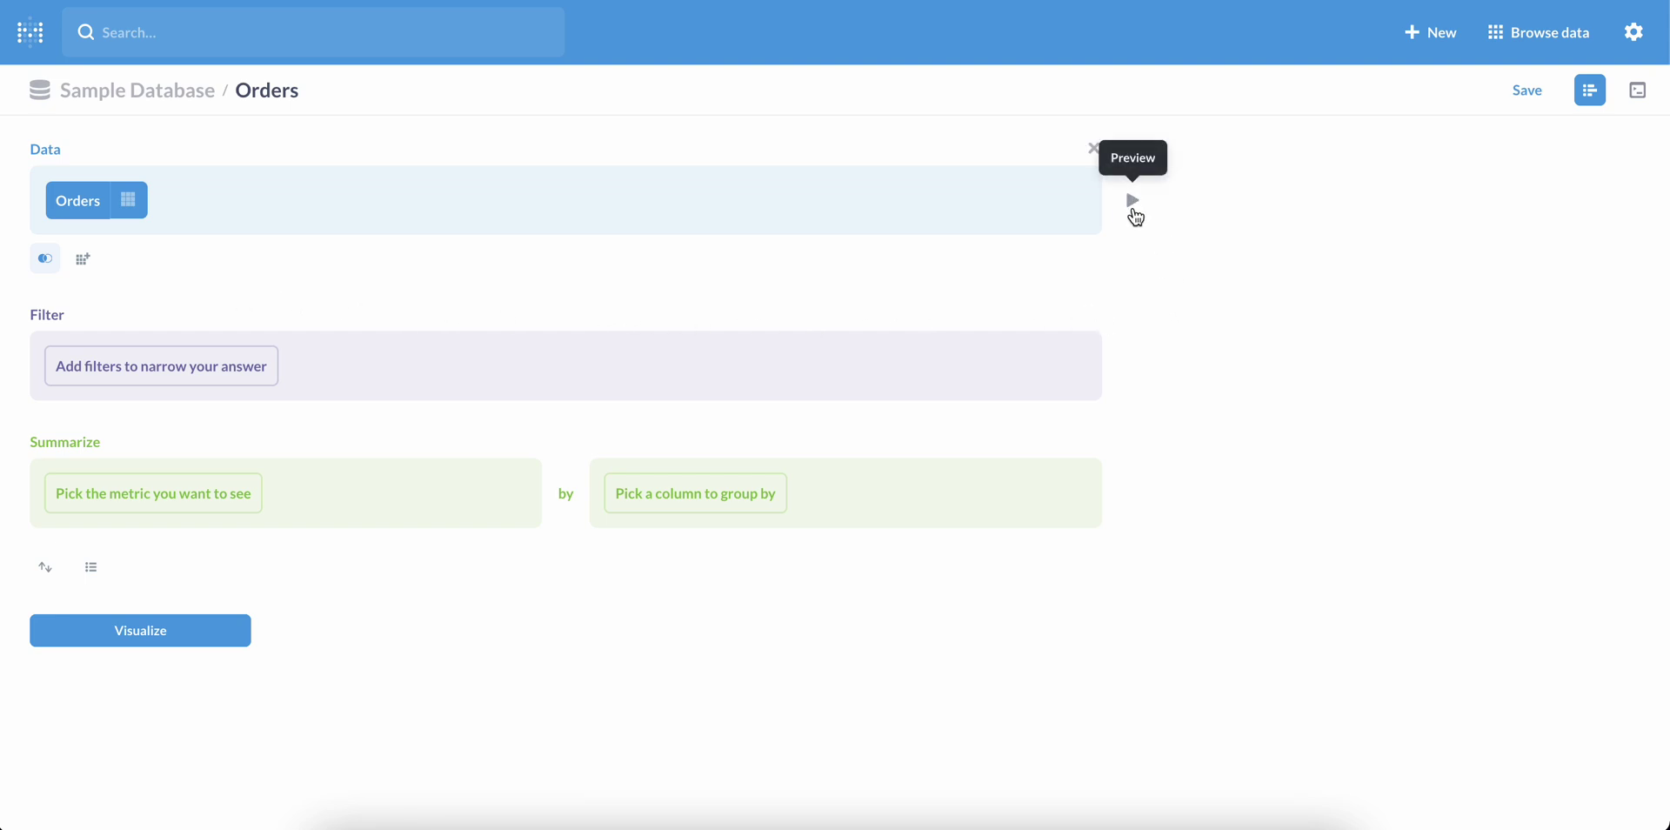
click(1134, 207)
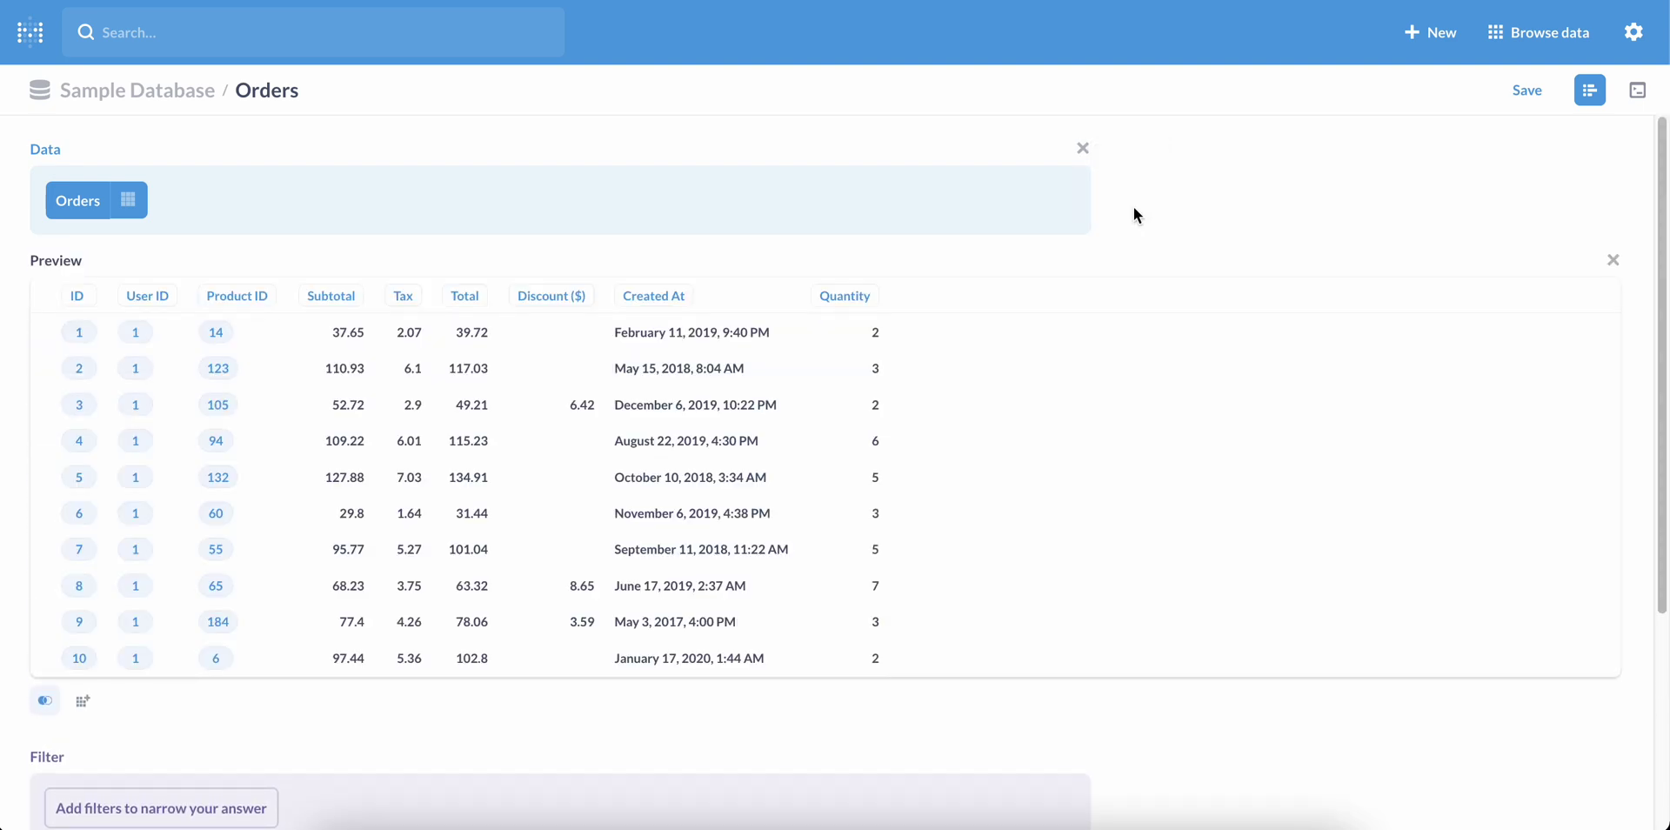
click(1615, 260)
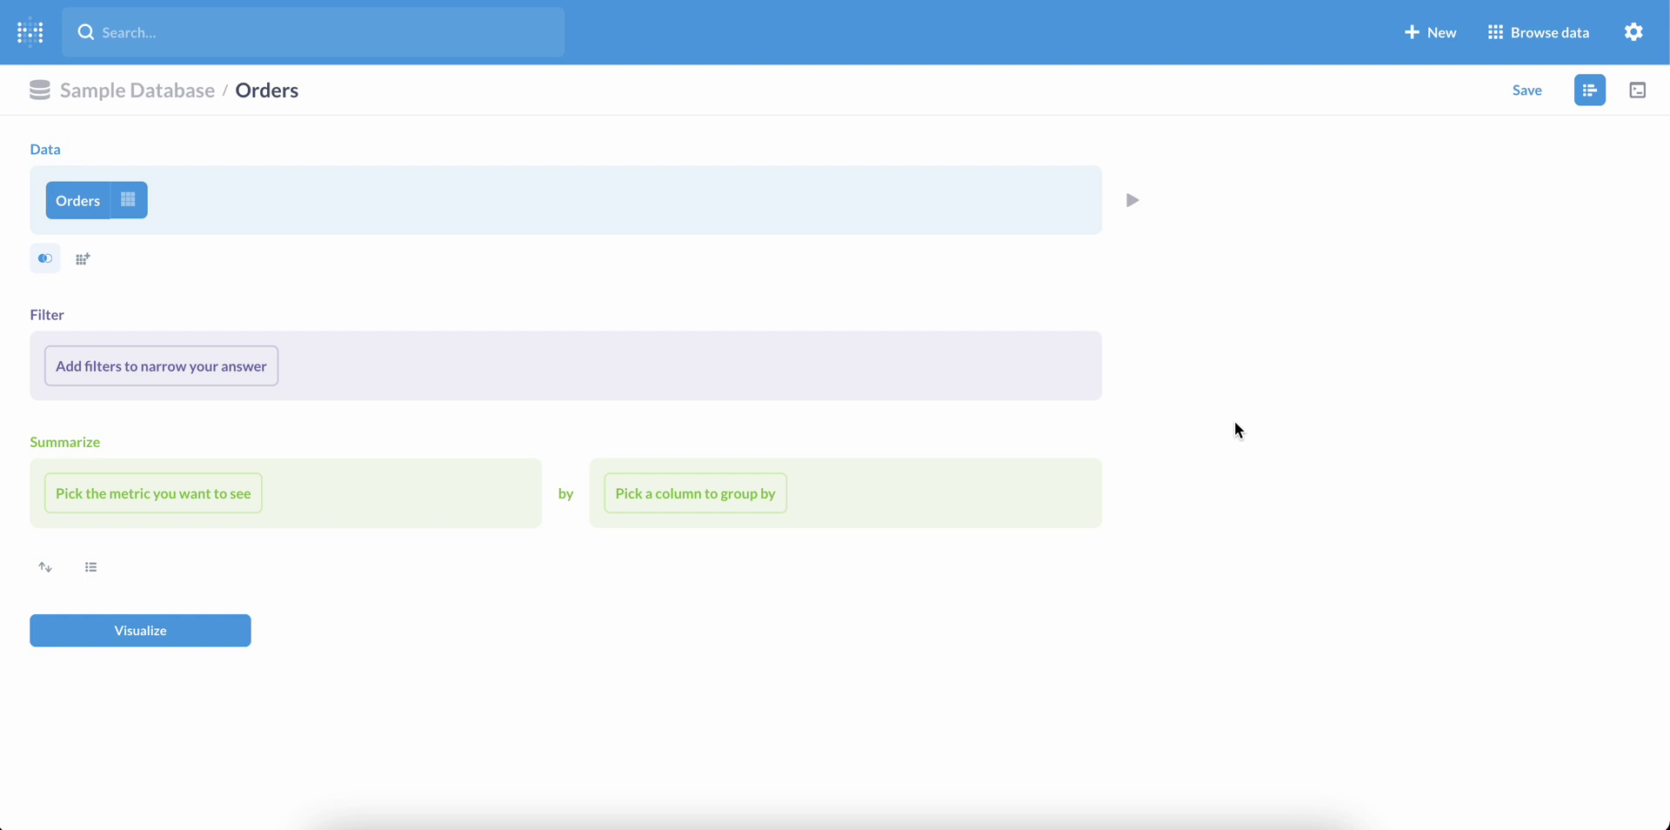
mouse_move(566, 366)
mouse_move(209, 372)
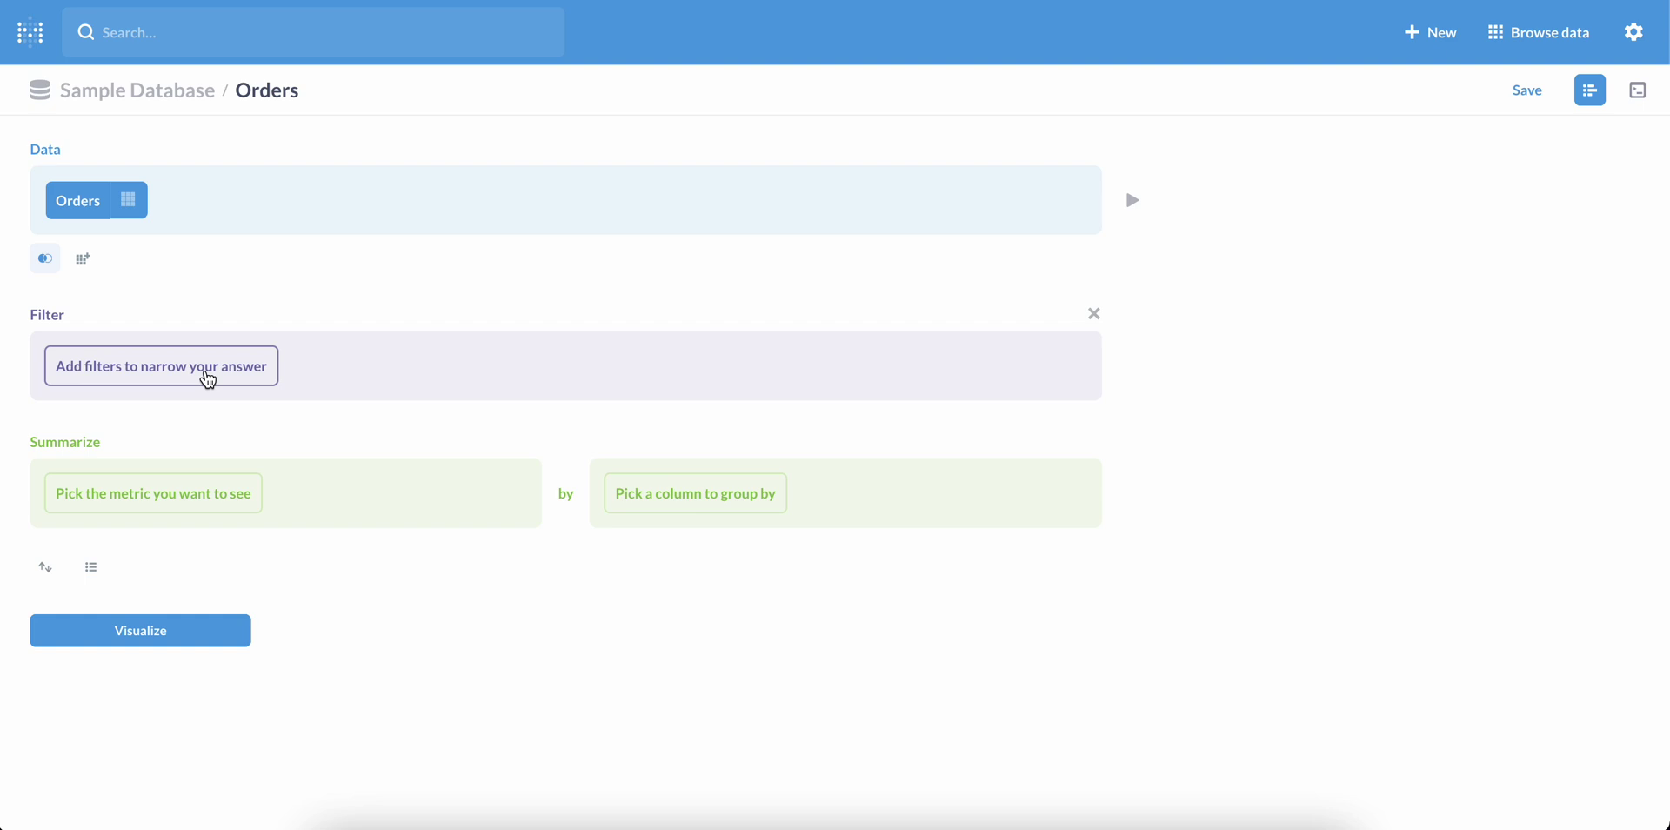
Step: Filter Created At between 01/01/2019 and 12/31/2019 and preview the filtered rows
click(207, 374)
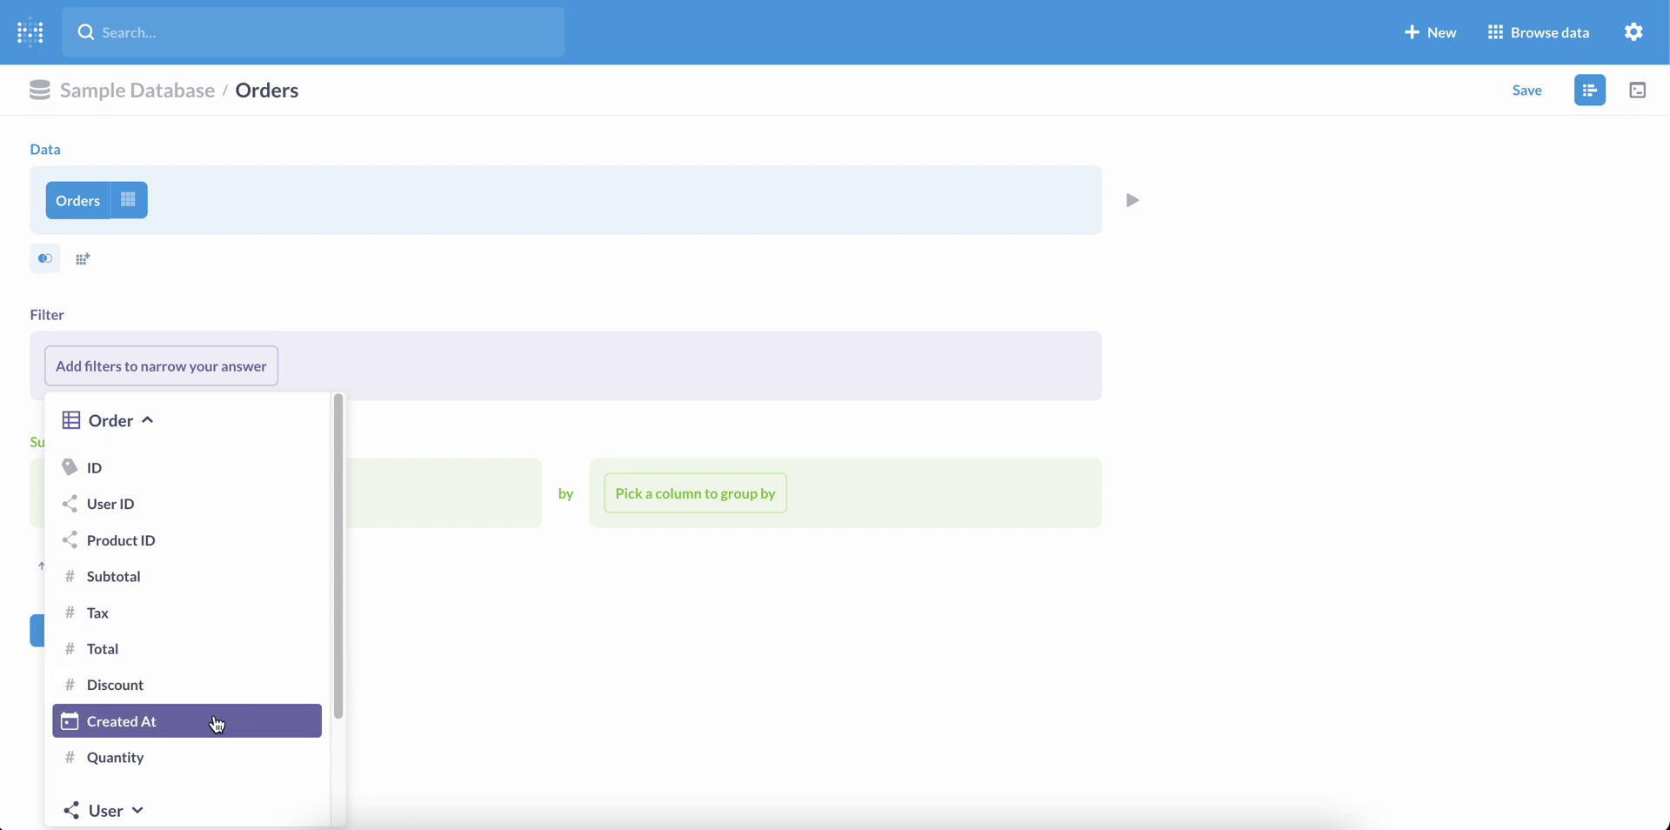
click(215, 733)
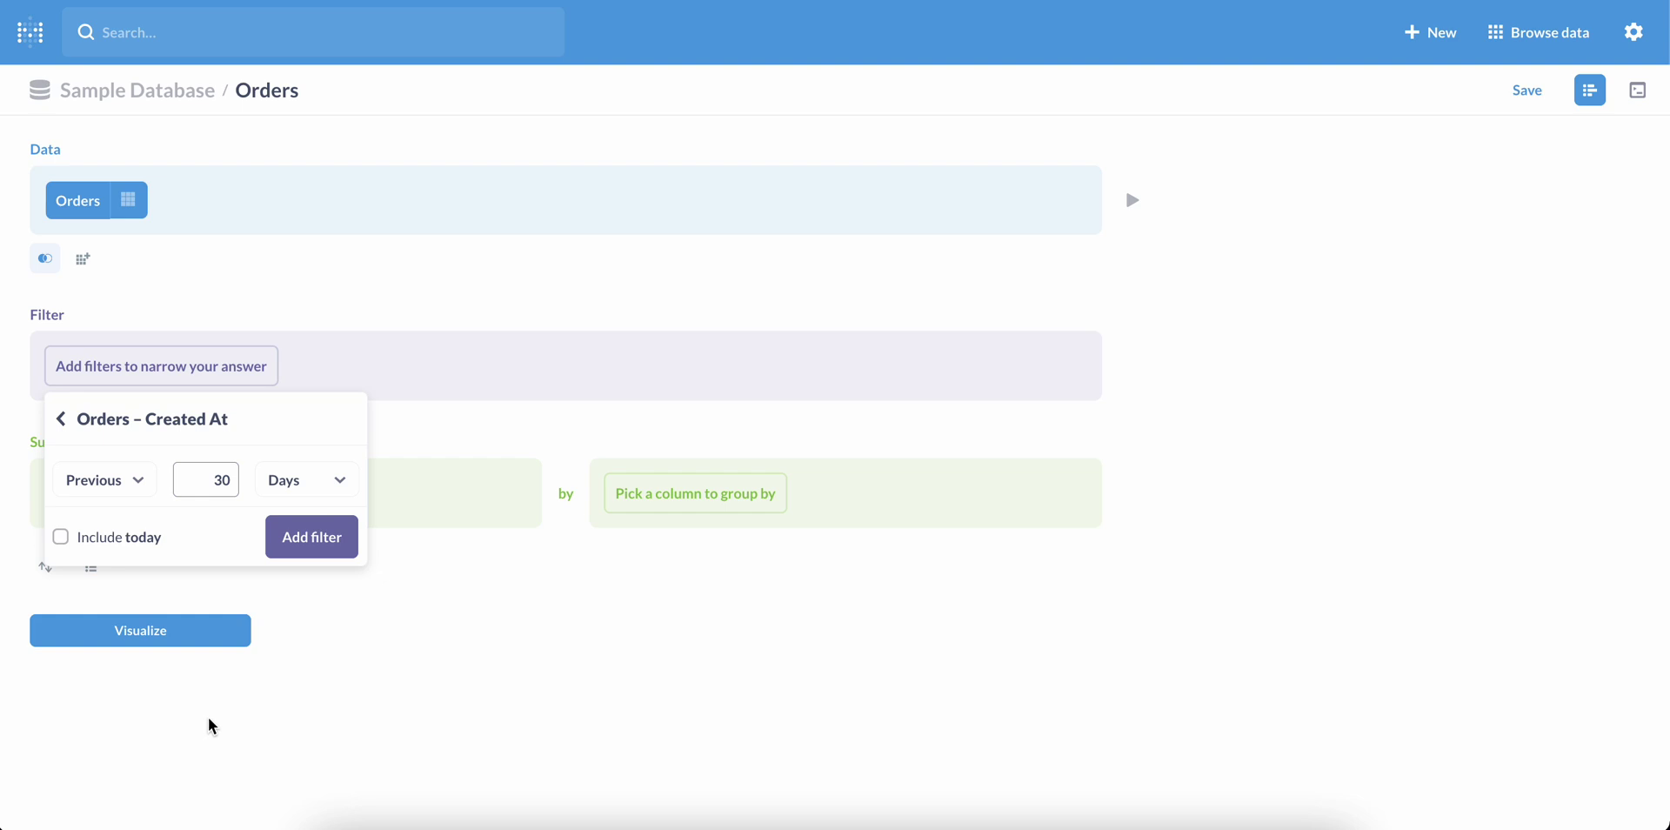
click(145, 484)
click(143, 764)
click(183, 533)
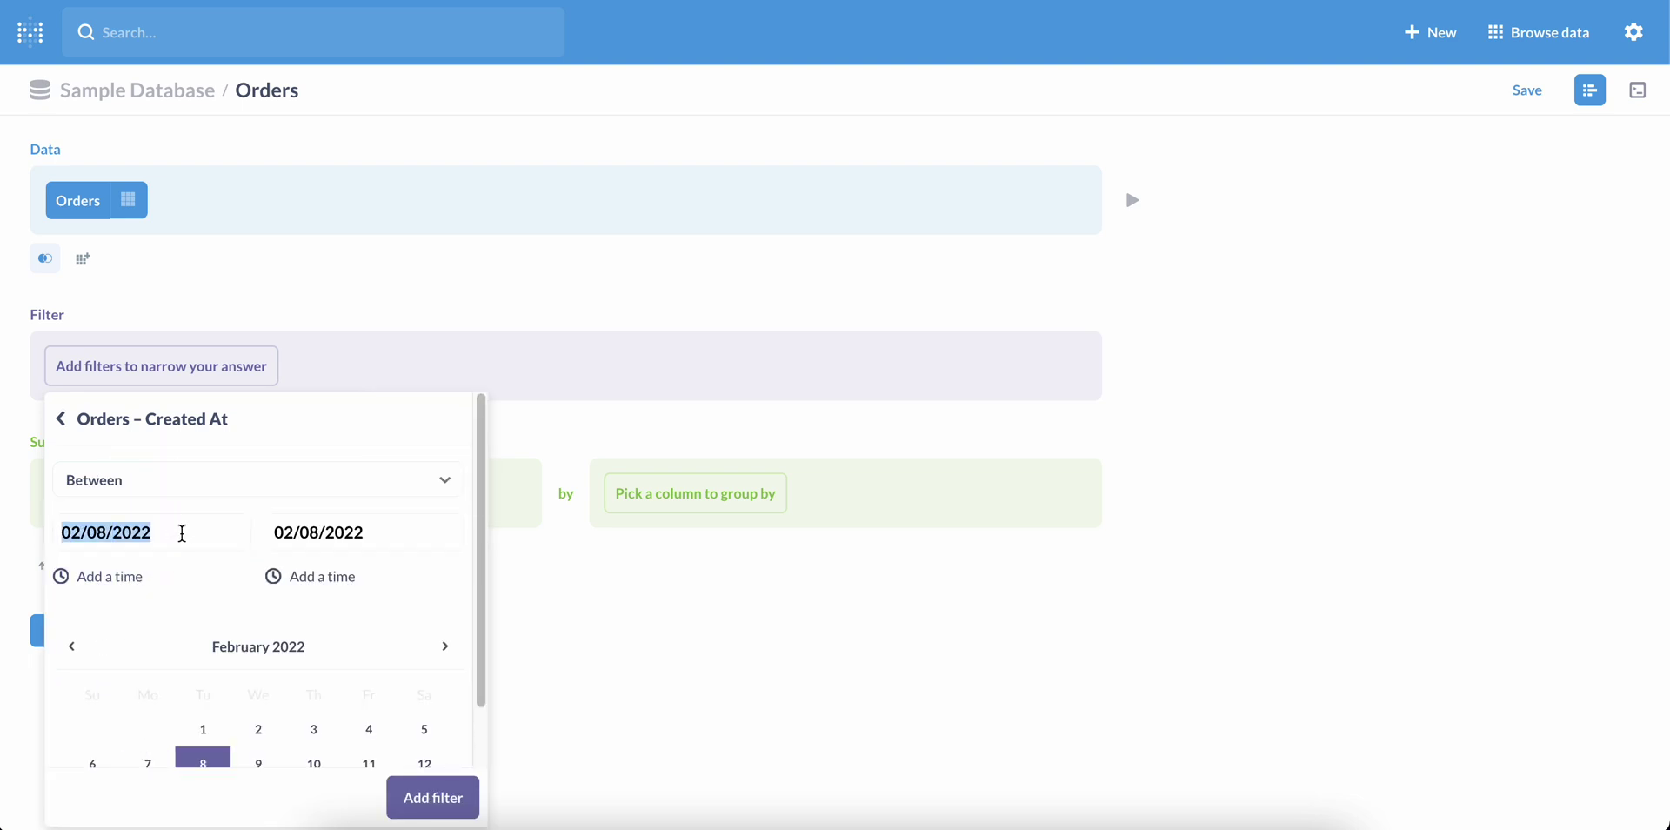
text(01/01/2019)
key(Tab)
text(12/31/2019)
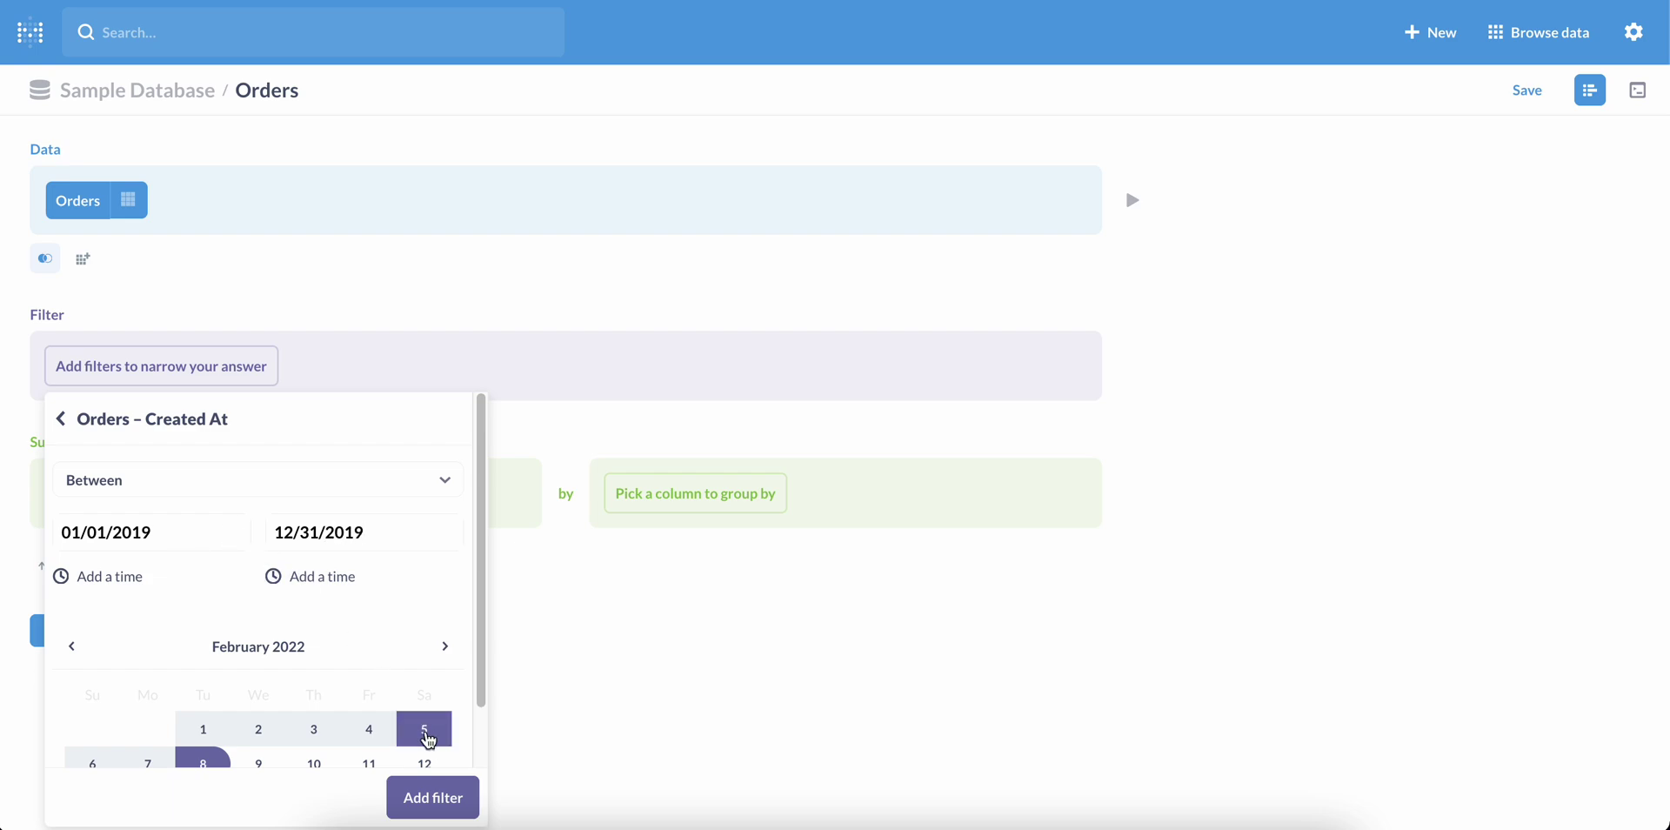
click(456, 805)
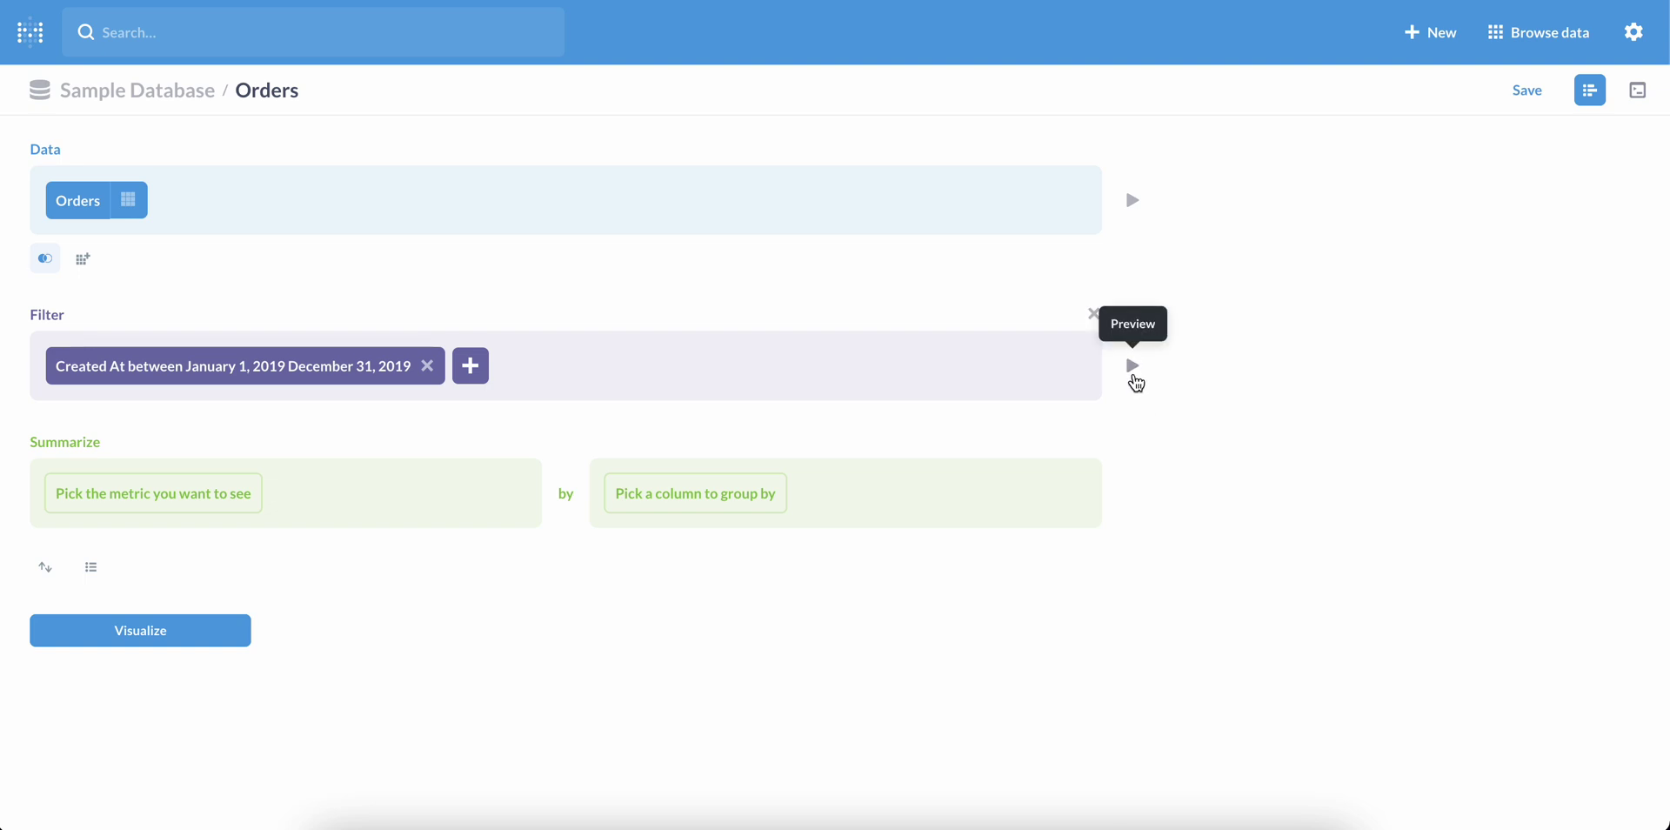
click(1136, 381)
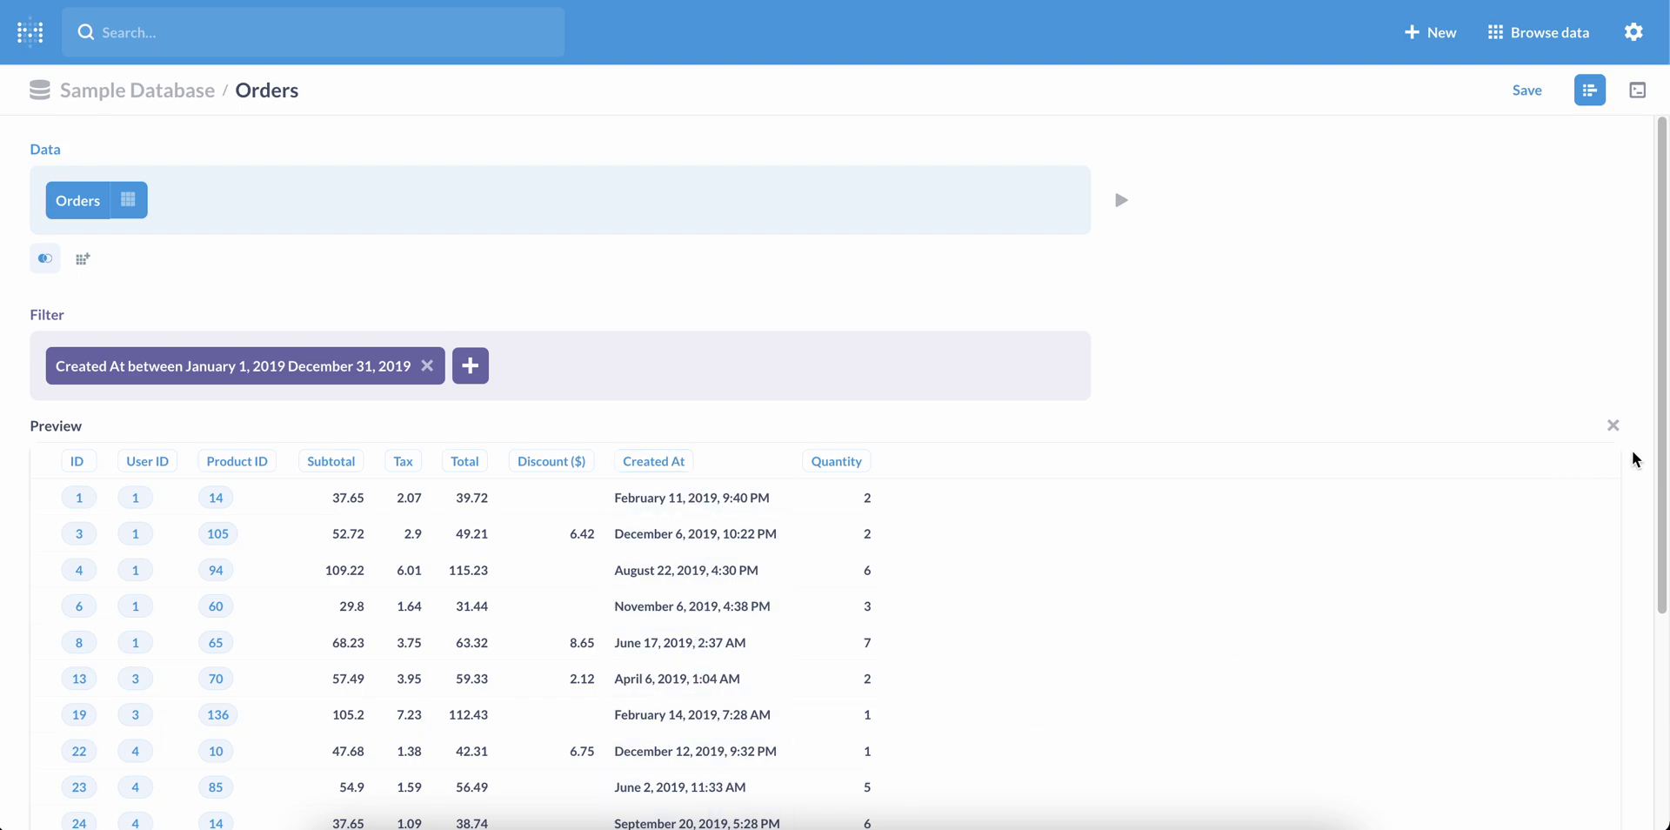
Step: Set the summary to Count of rows grouped by Product → Category
click(1615, 427)
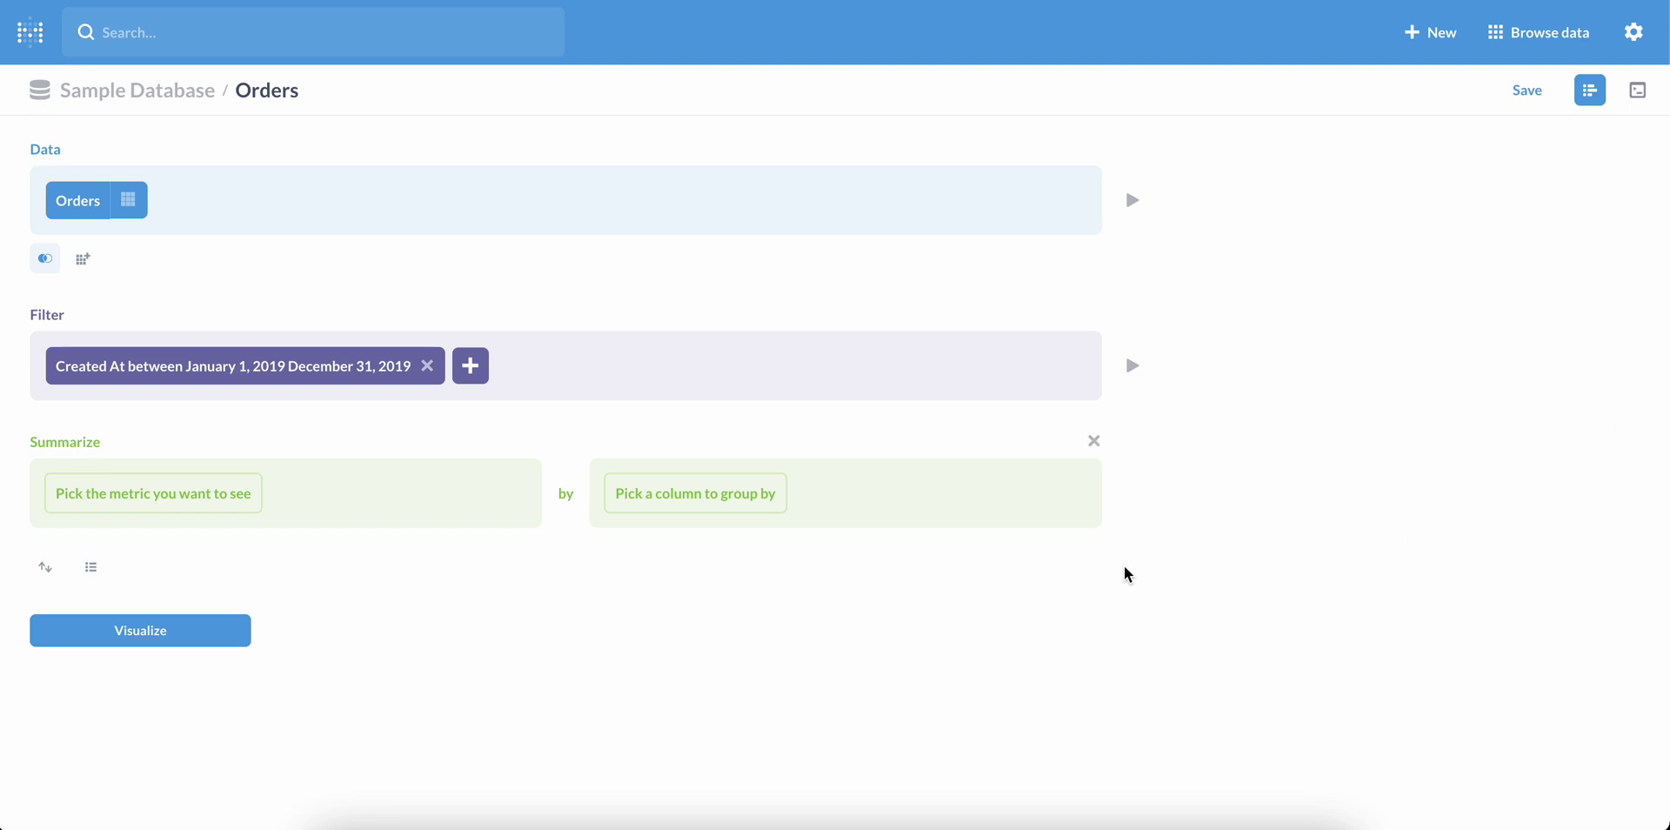
click(198, 507)
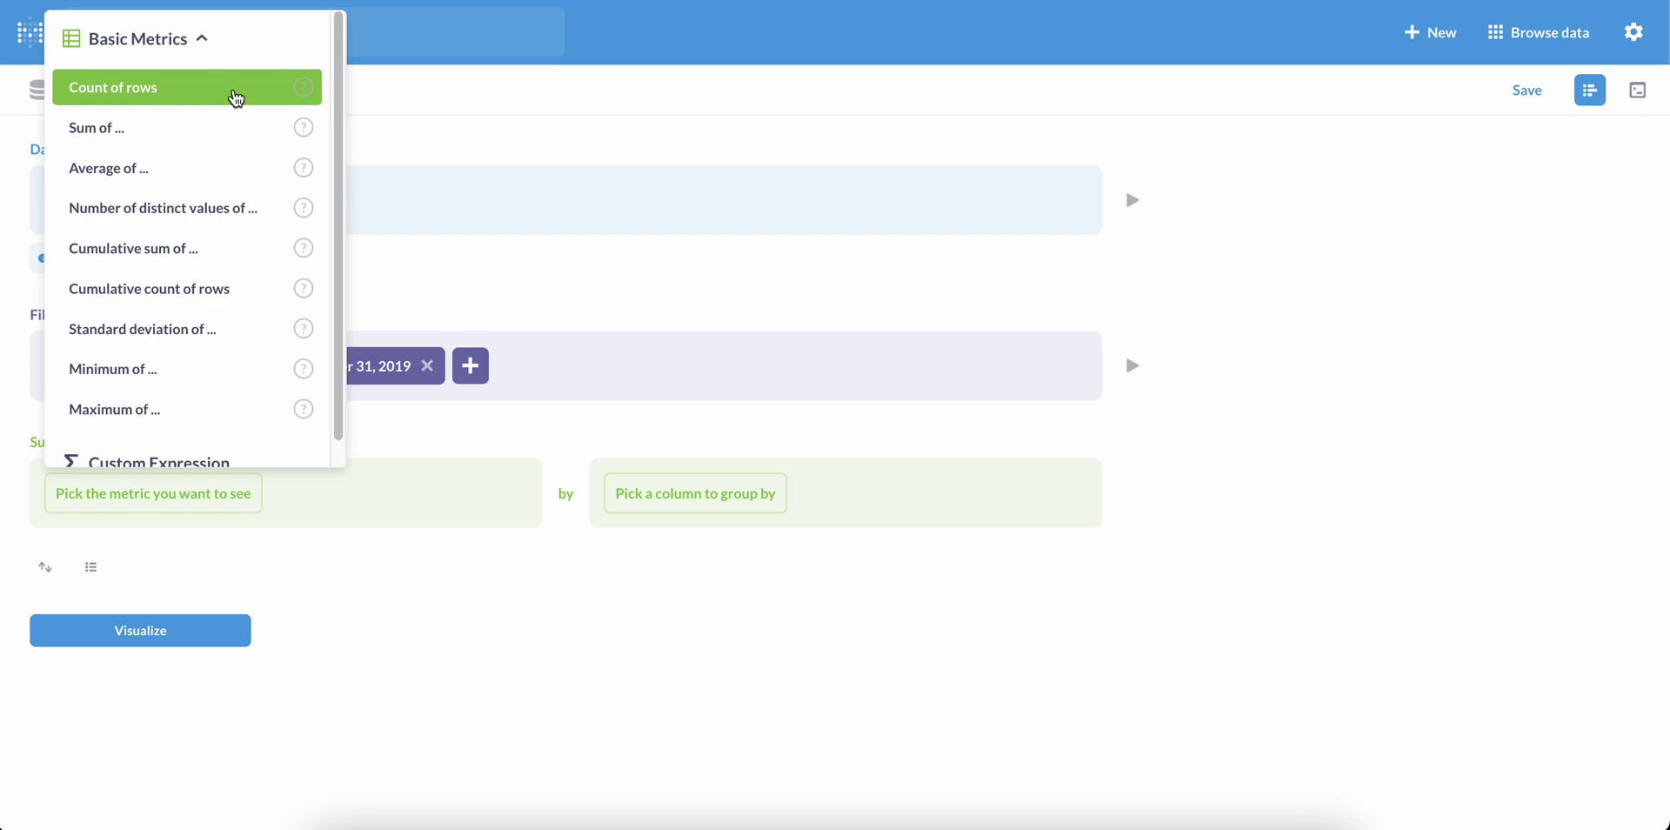
click(235, 97)
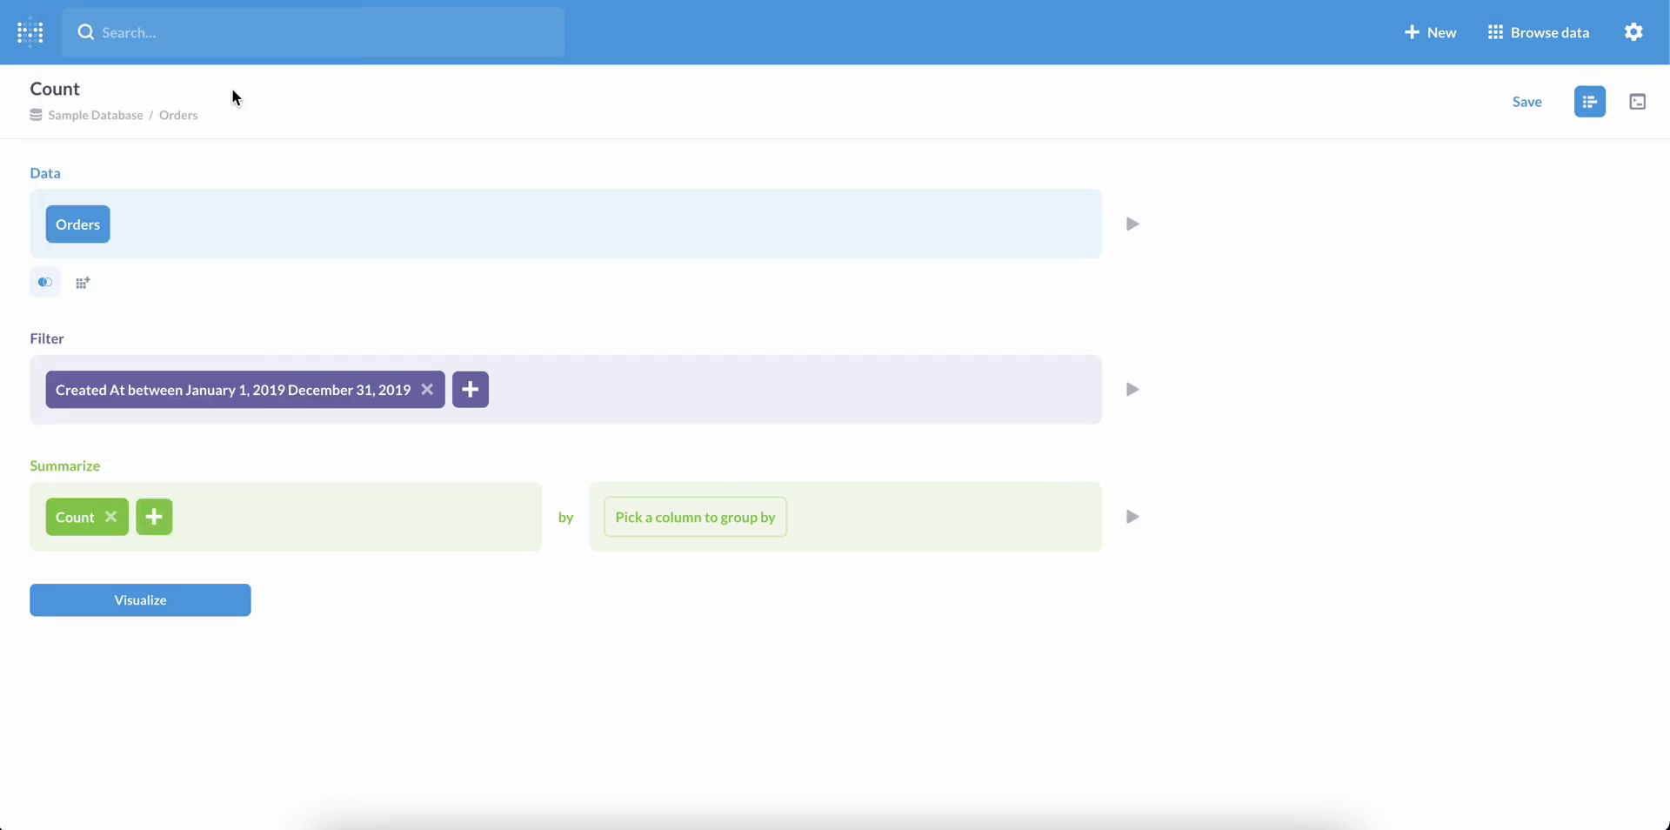
mouse_move(696, 516)
click(685, 521)
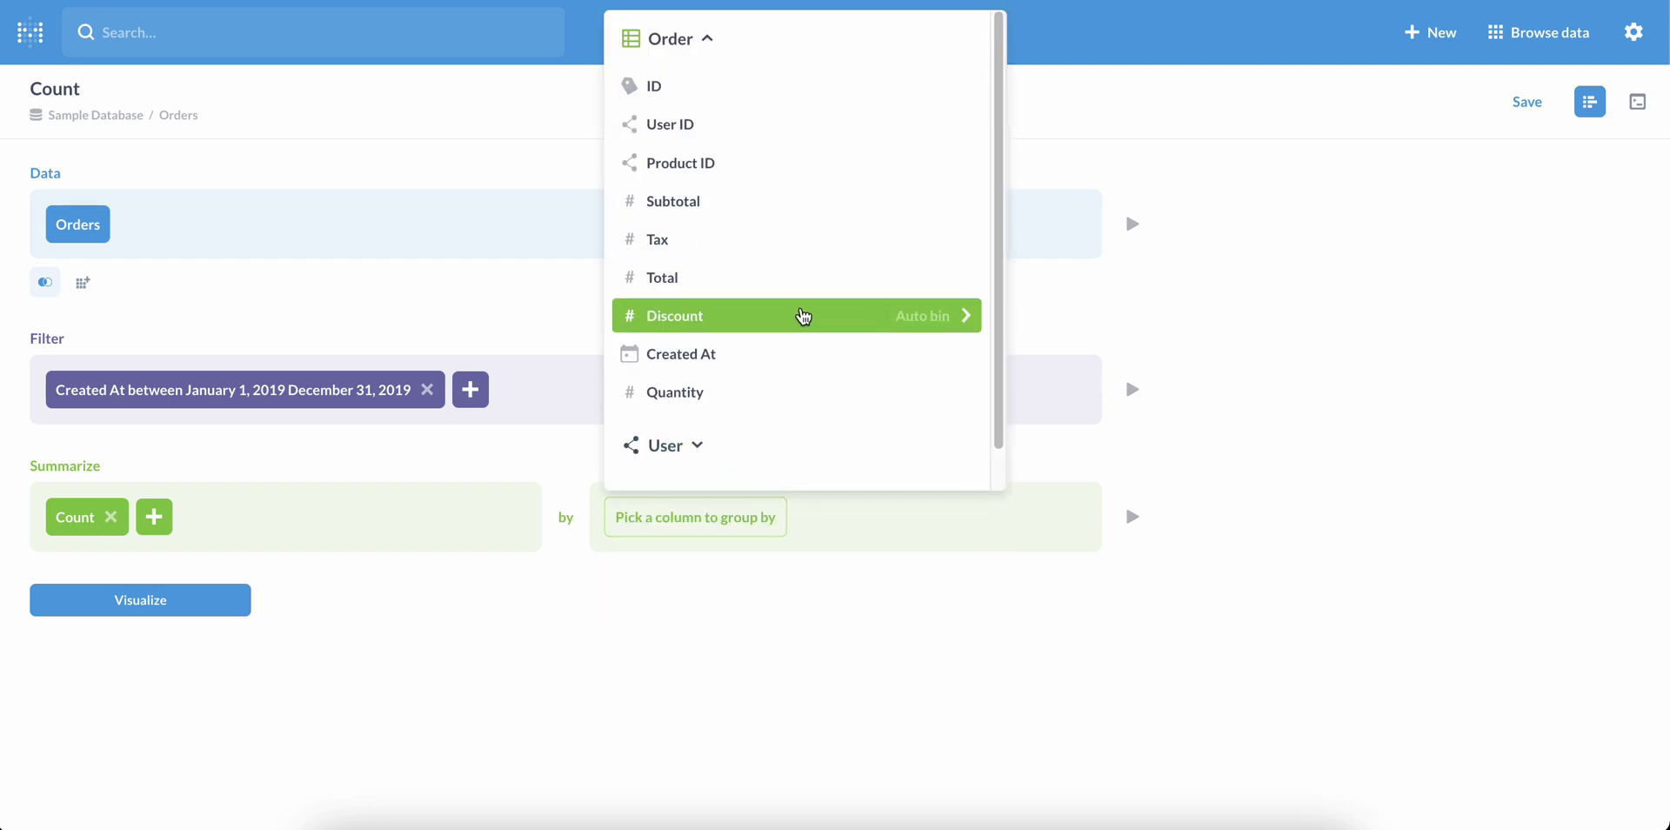
scroll(805, 317, down, 1)
click(727, 458)
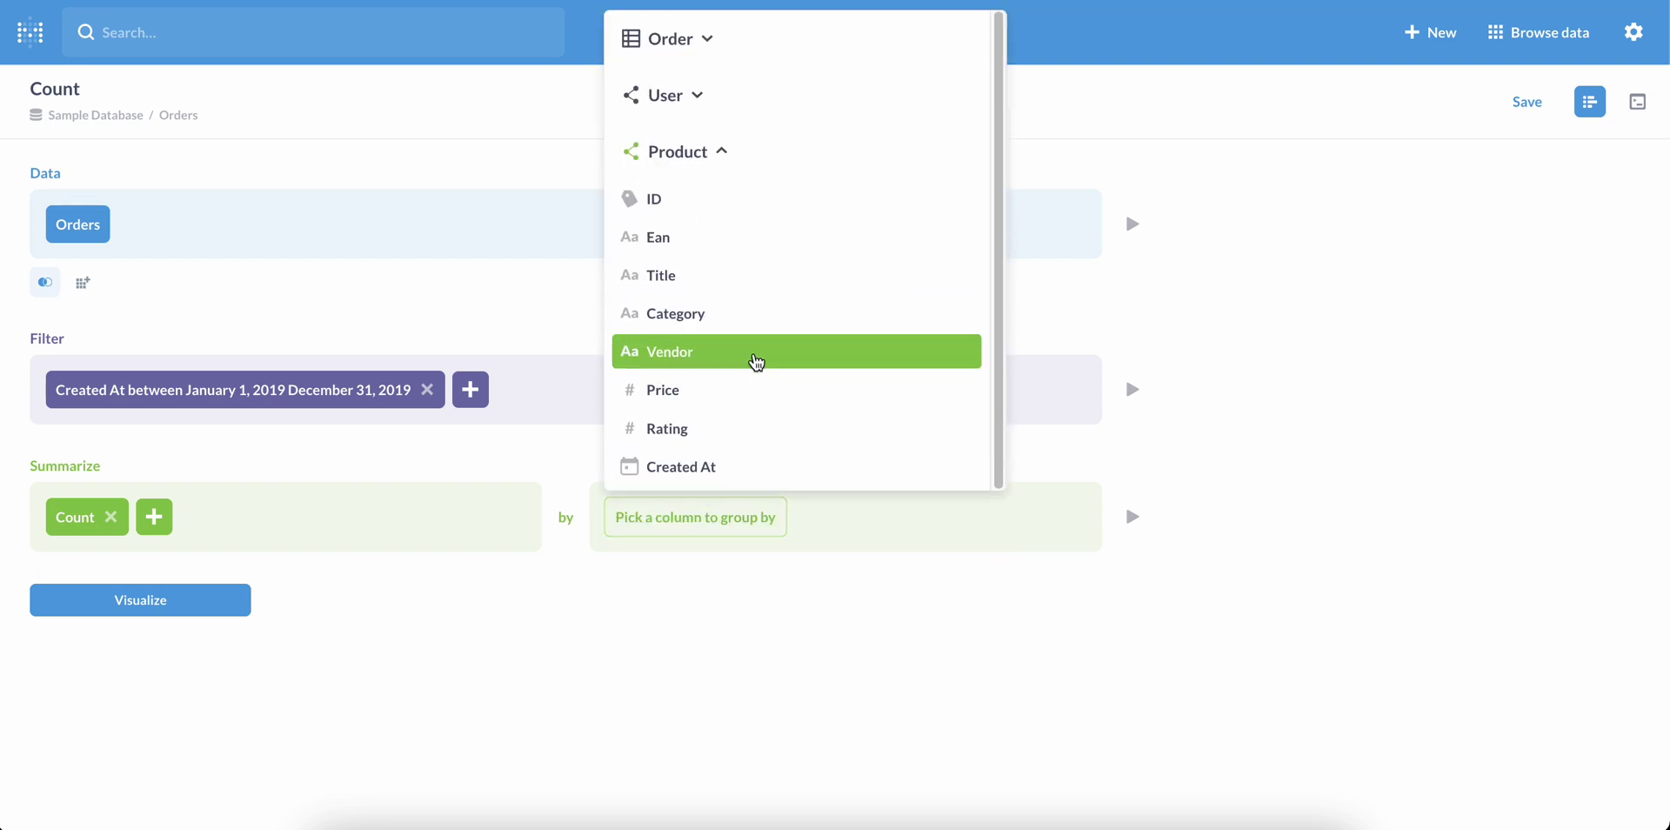
click(788, 315)
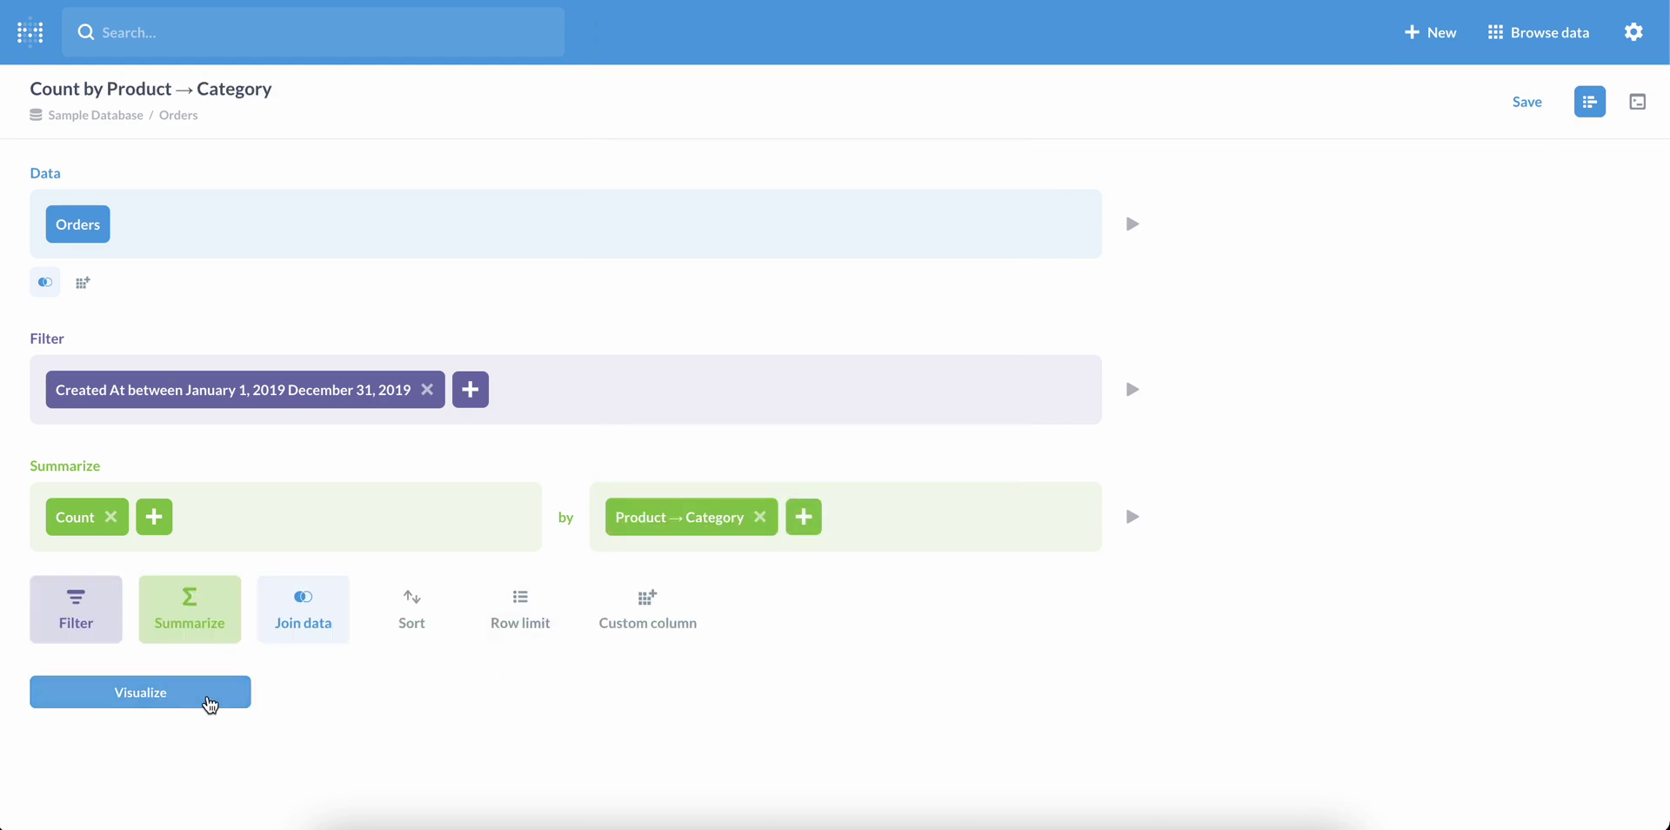
Step: Show the category counts as a bar chart, check the table view, and review the 2019 filter
click(209, 703)
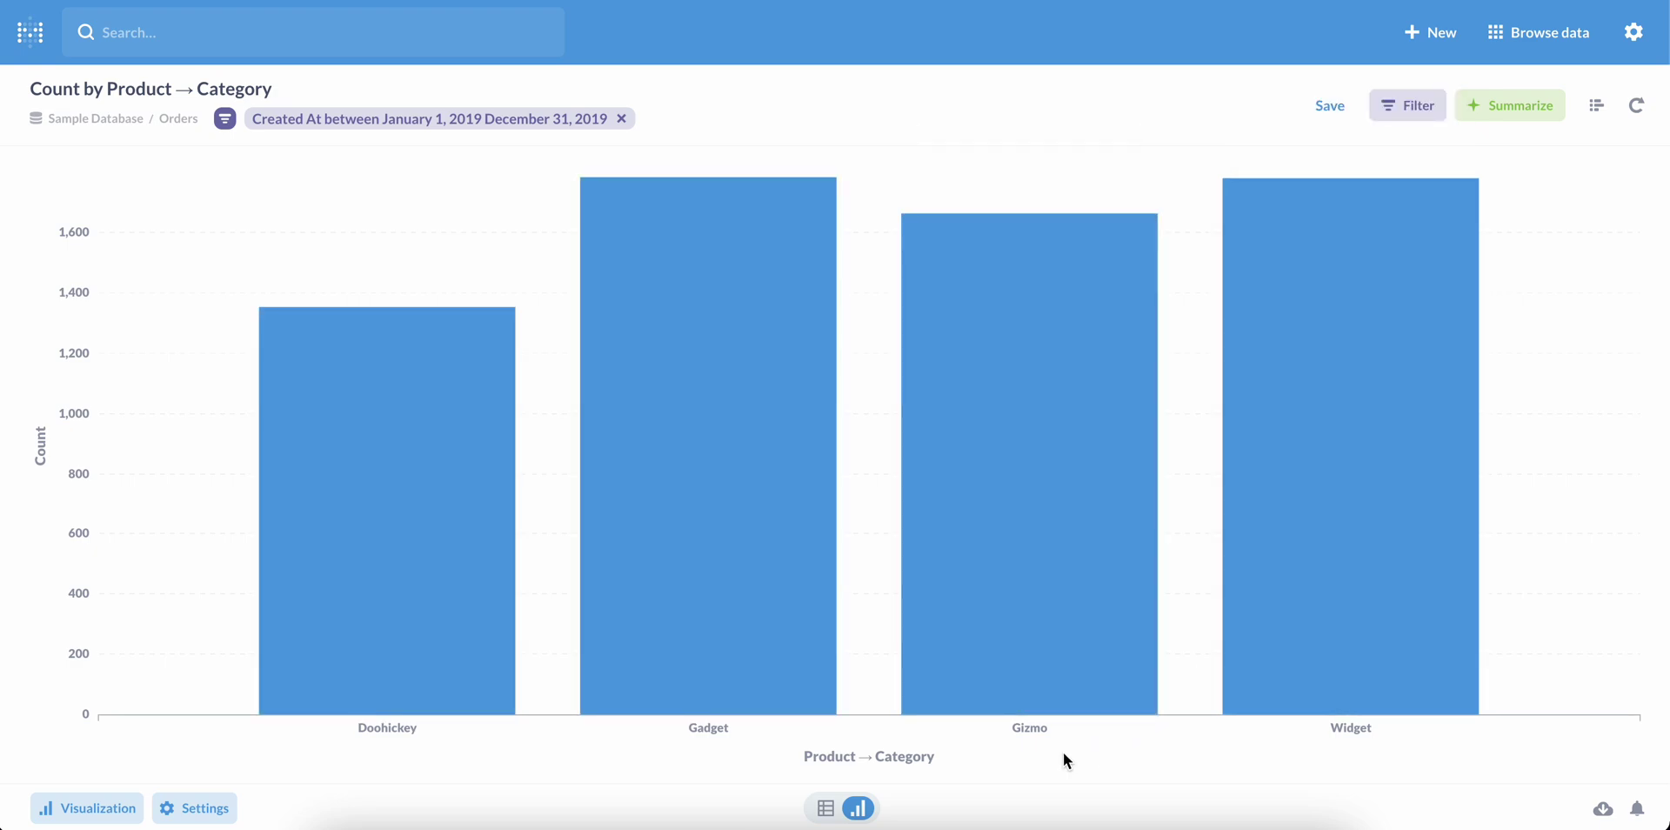
click(826, 808)
click(860, 810)
click(482, 122)
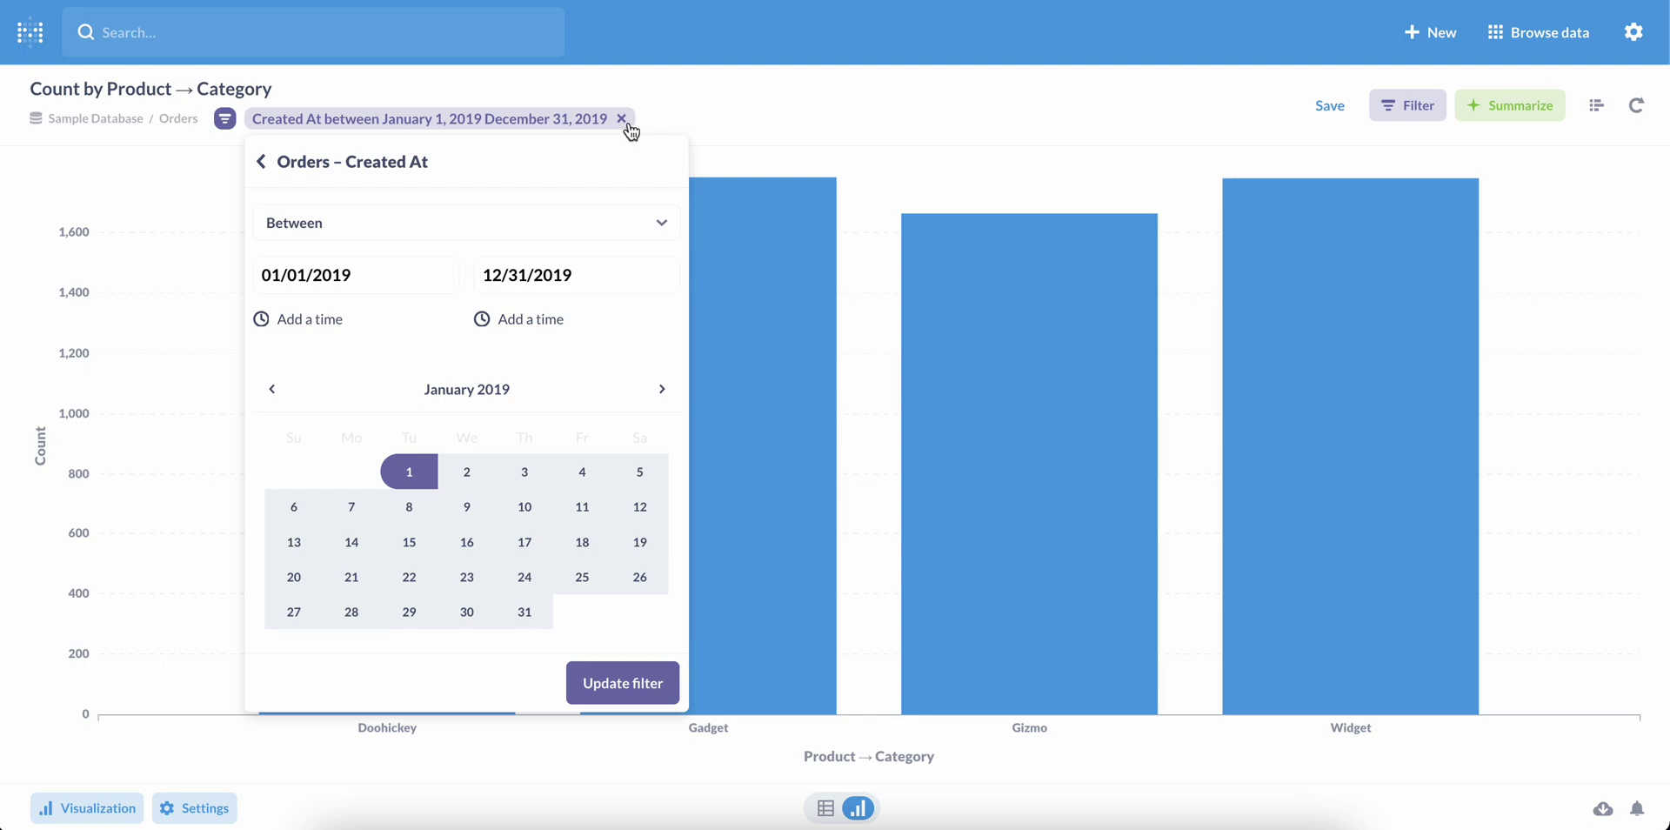
click(225, 124)
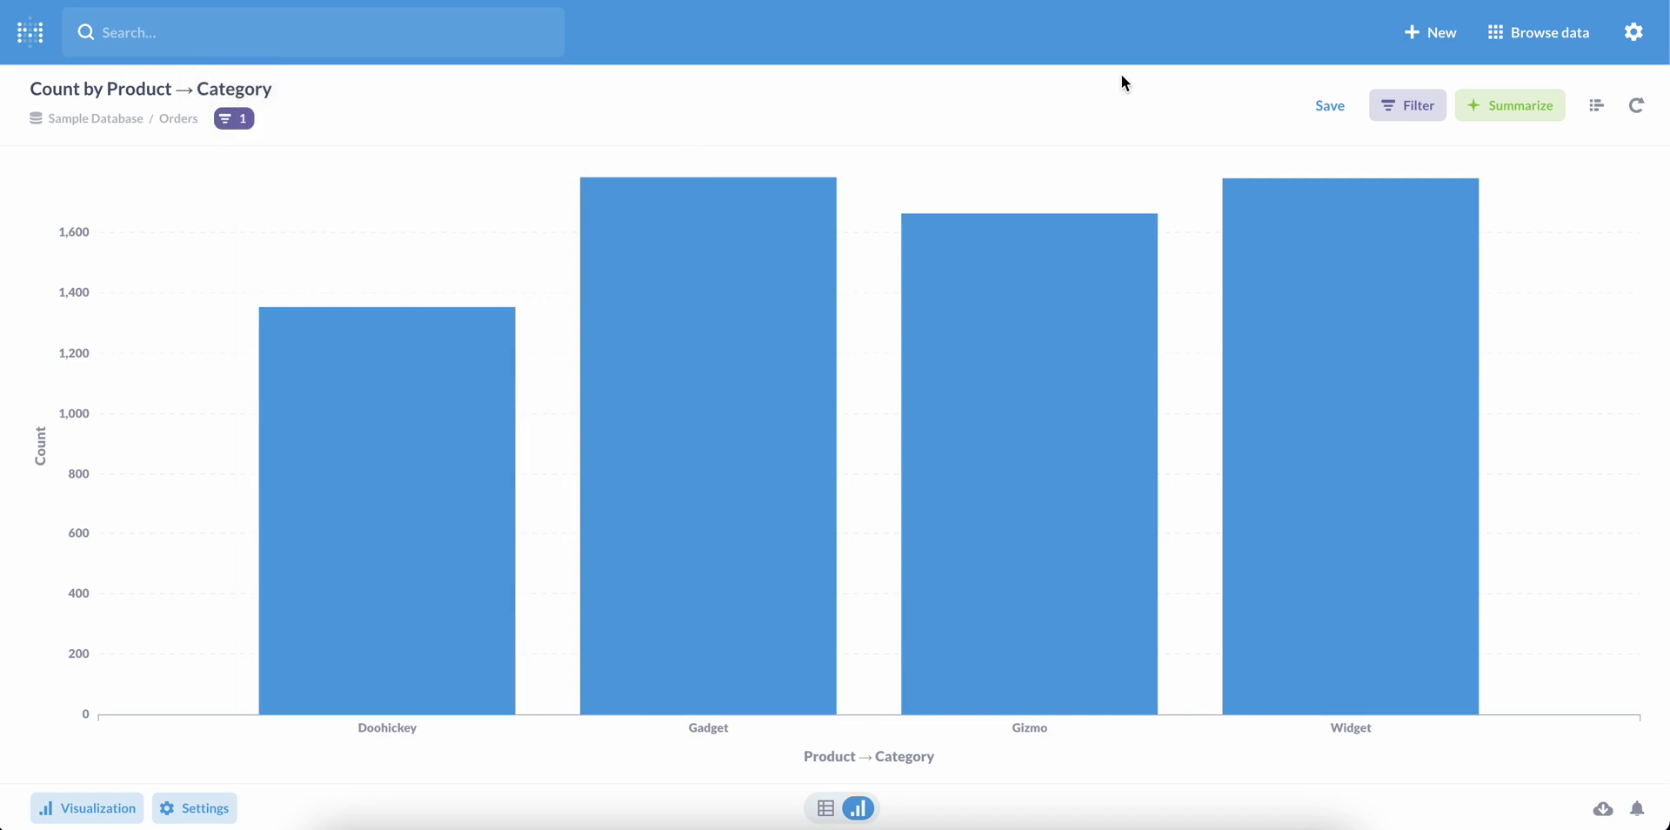
Step: Change the summary grouping to Created At by month
click(1423, 118)
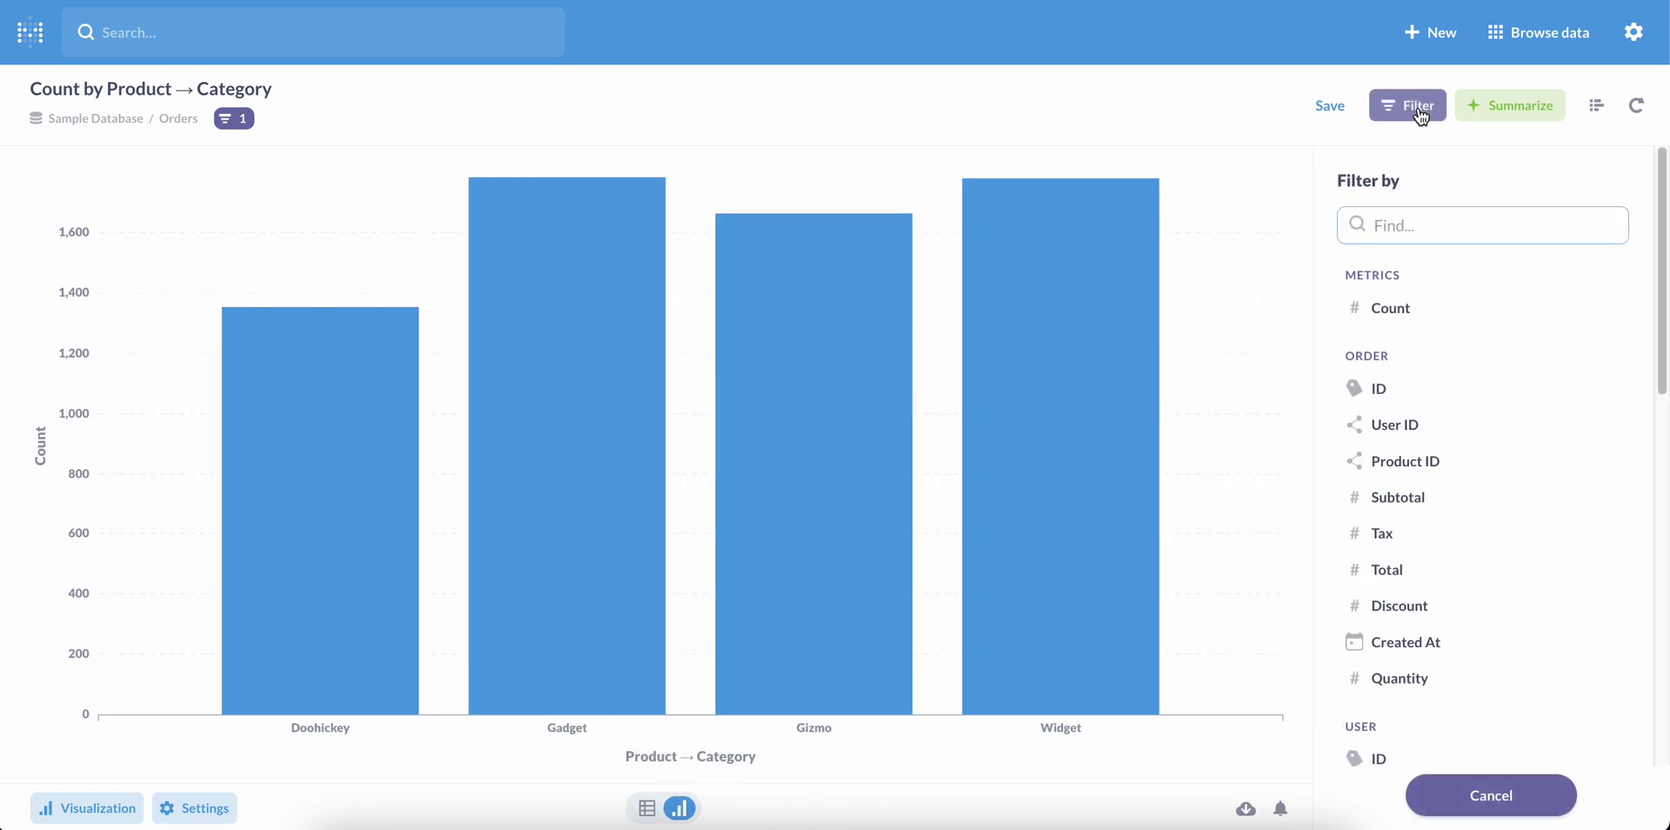
click(1548, 122)
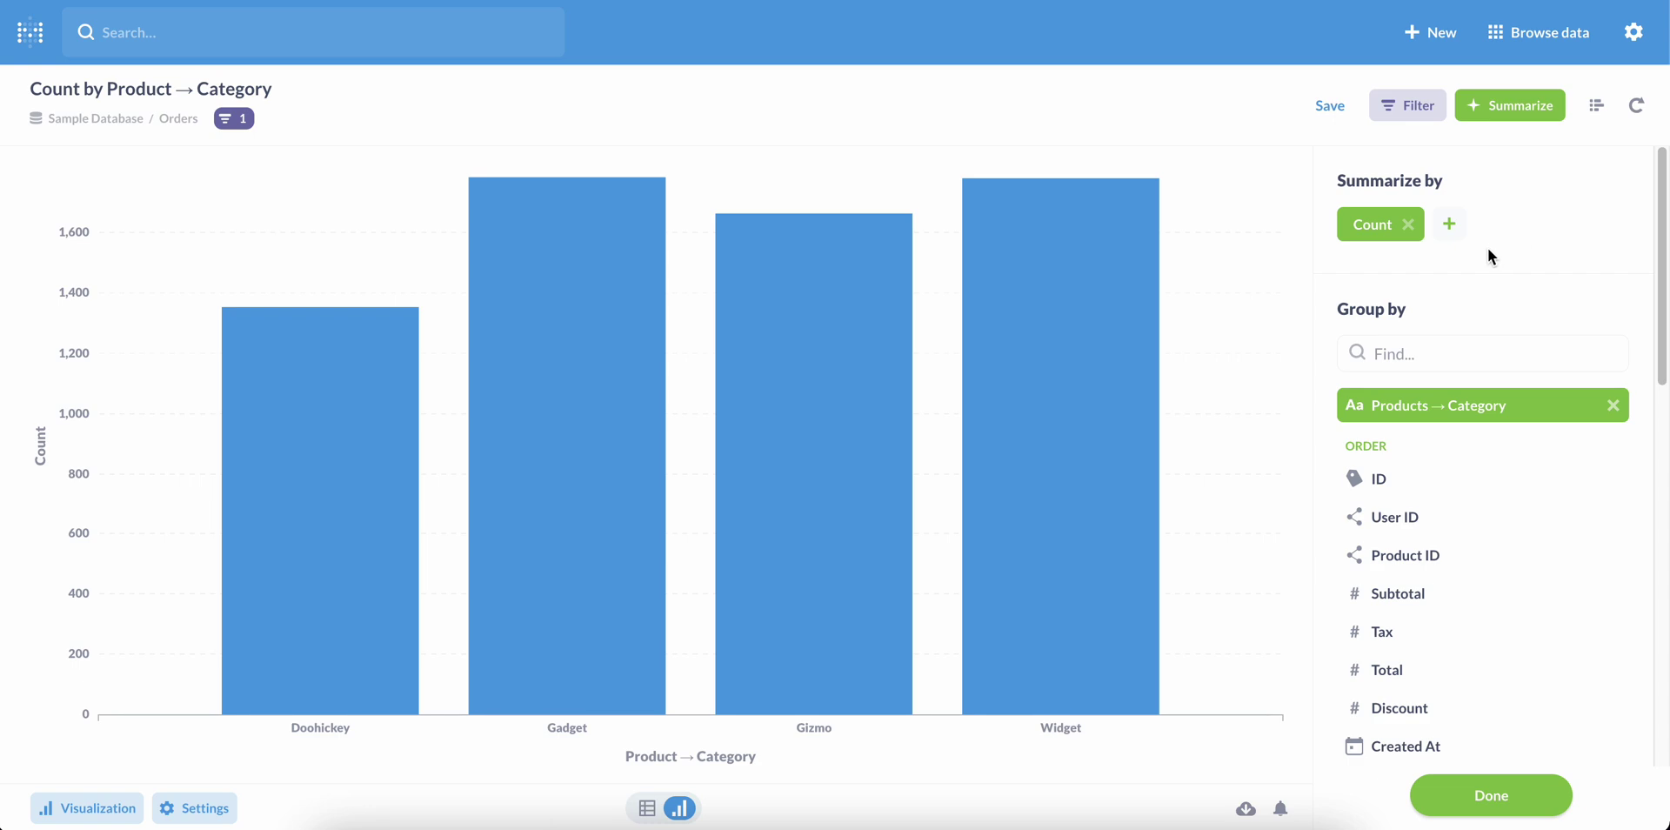
click(1451, 224)
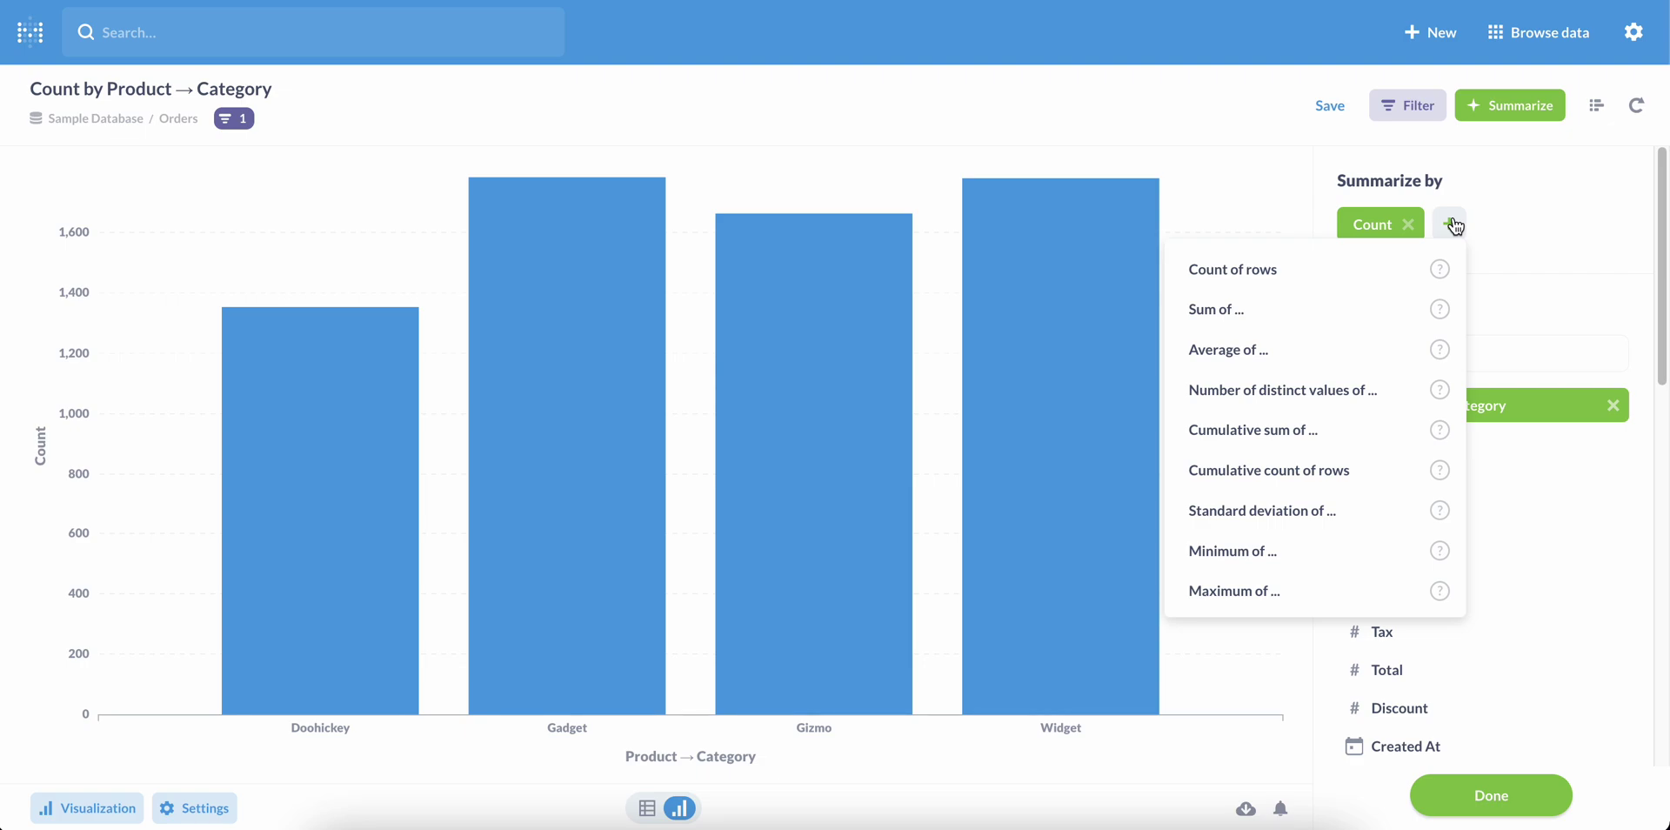
click(1544, 210)
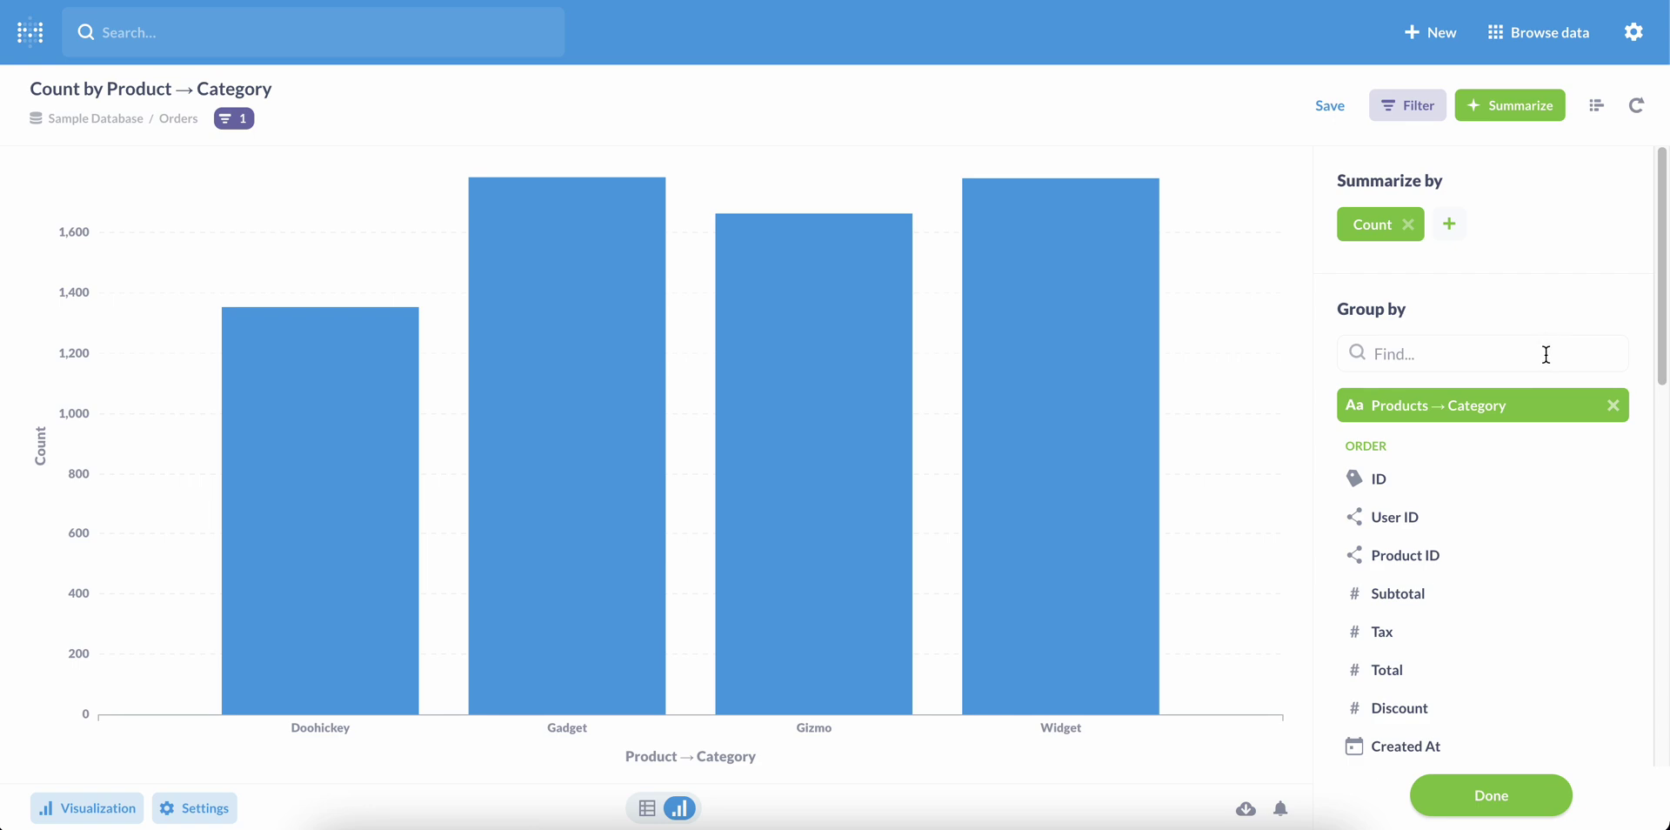
scroll(1538, 428, down, 3)
mouse_move(1435, 603)
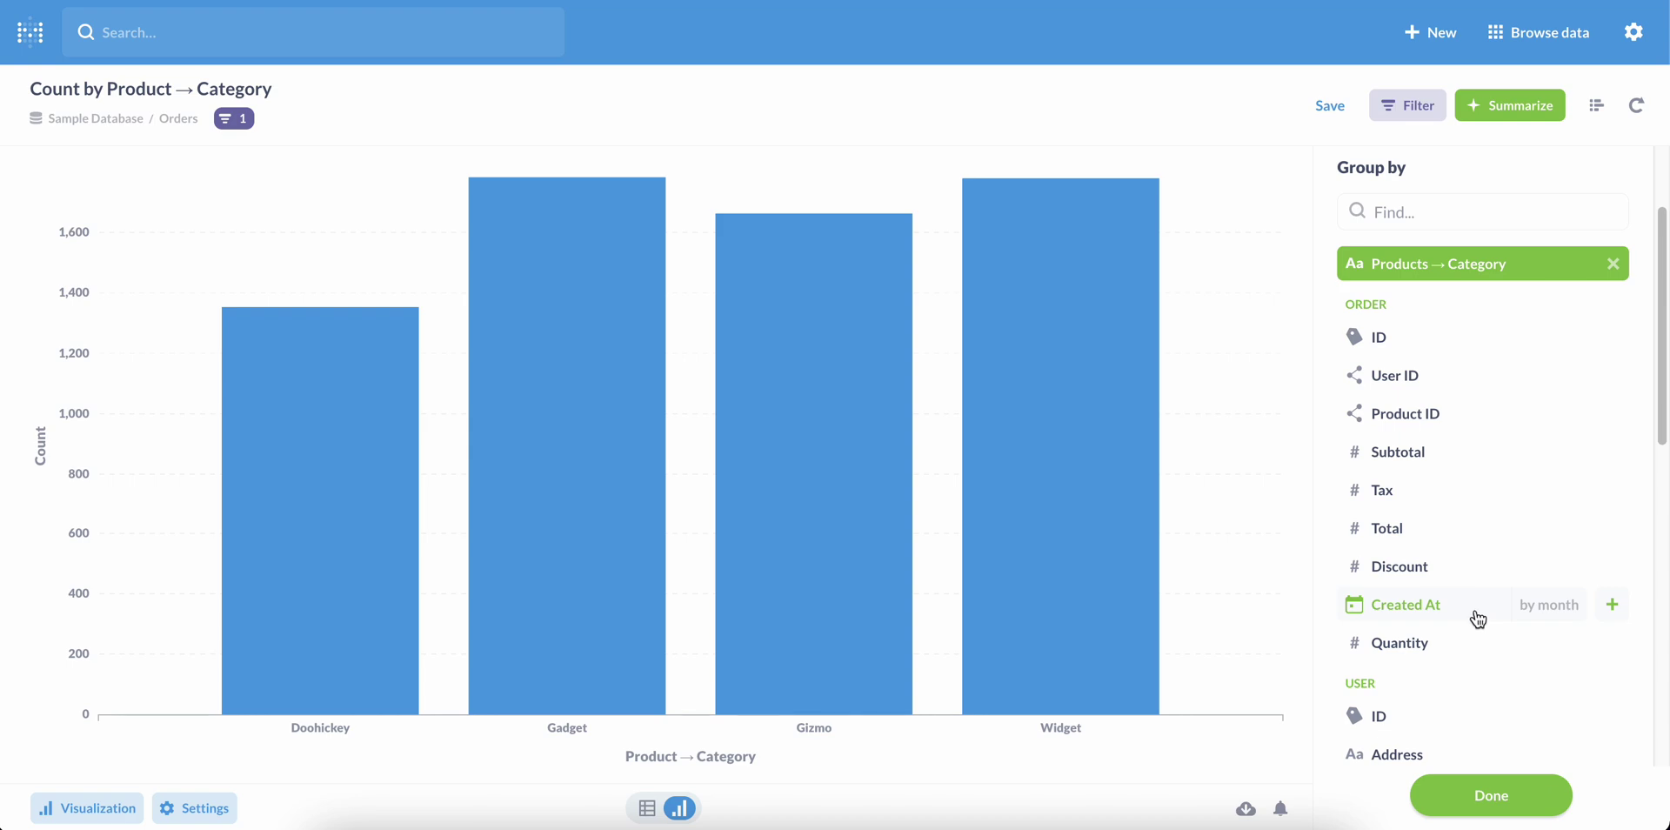
click(1476, 618)
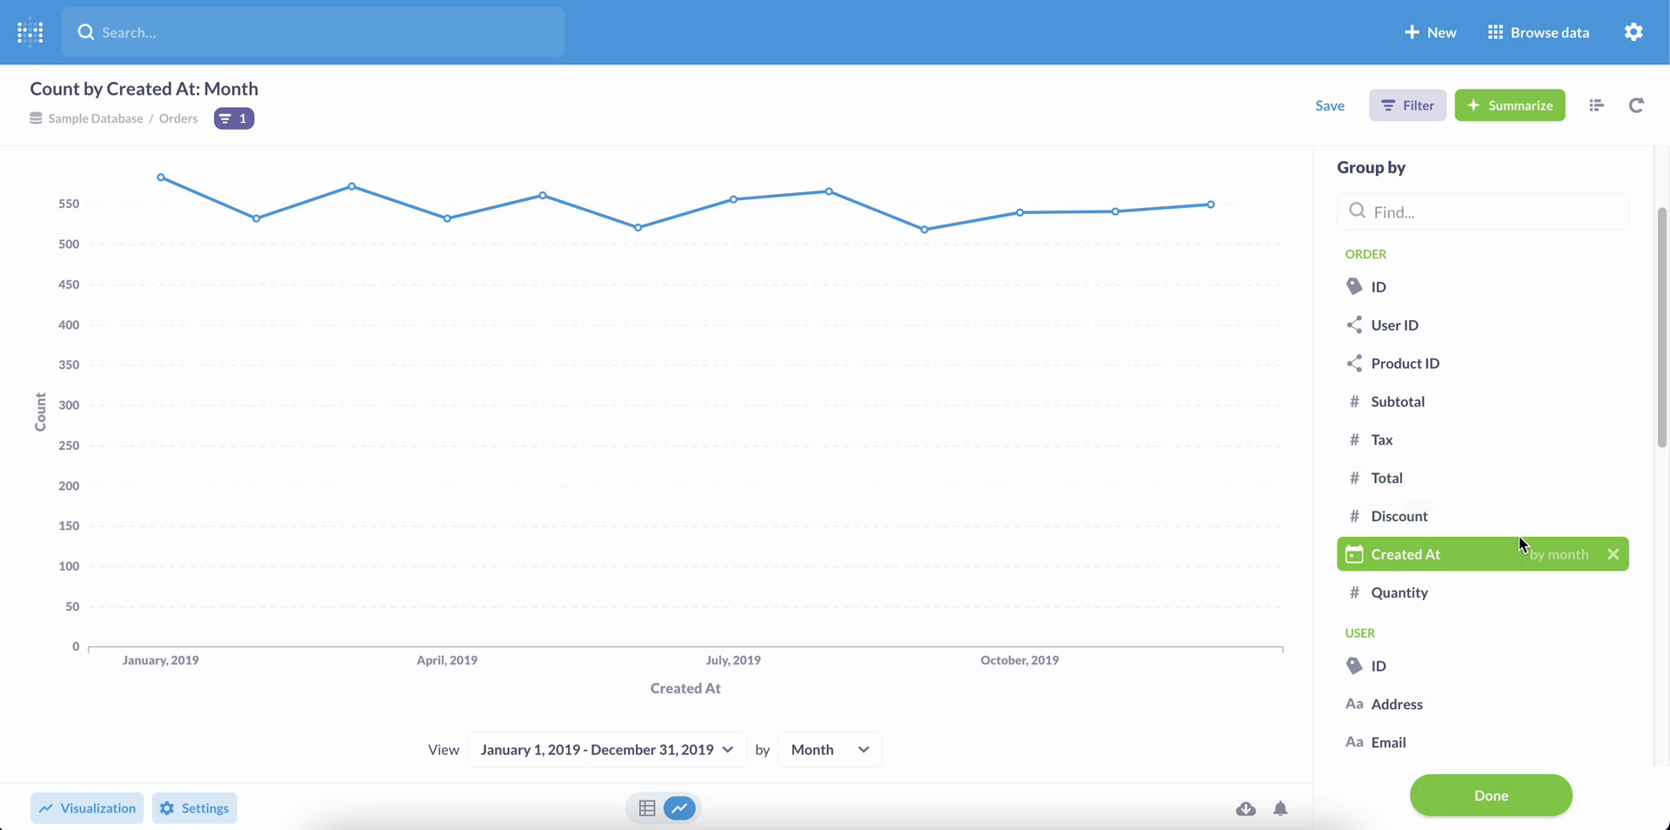
Step: Add Product Category as a second grouping alongside the month
scroll(1519, 535, down, 3)
scroll(1518, 535, down, 4)
scroll(1518, 536, down, 1)
scroll(1517, 536, down, 1)
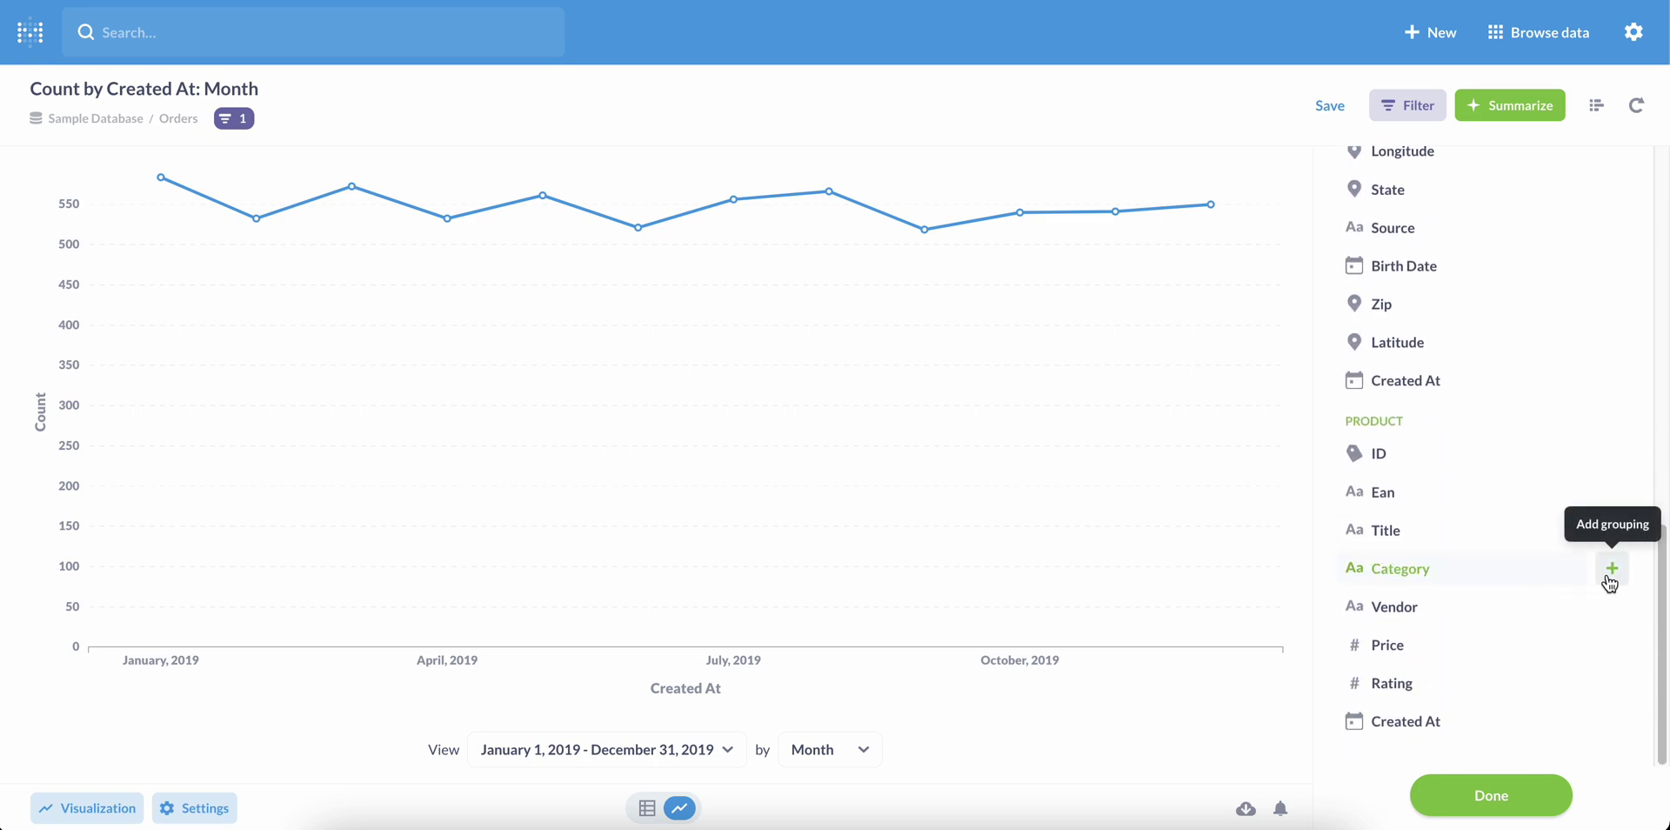
click(1611, 569)
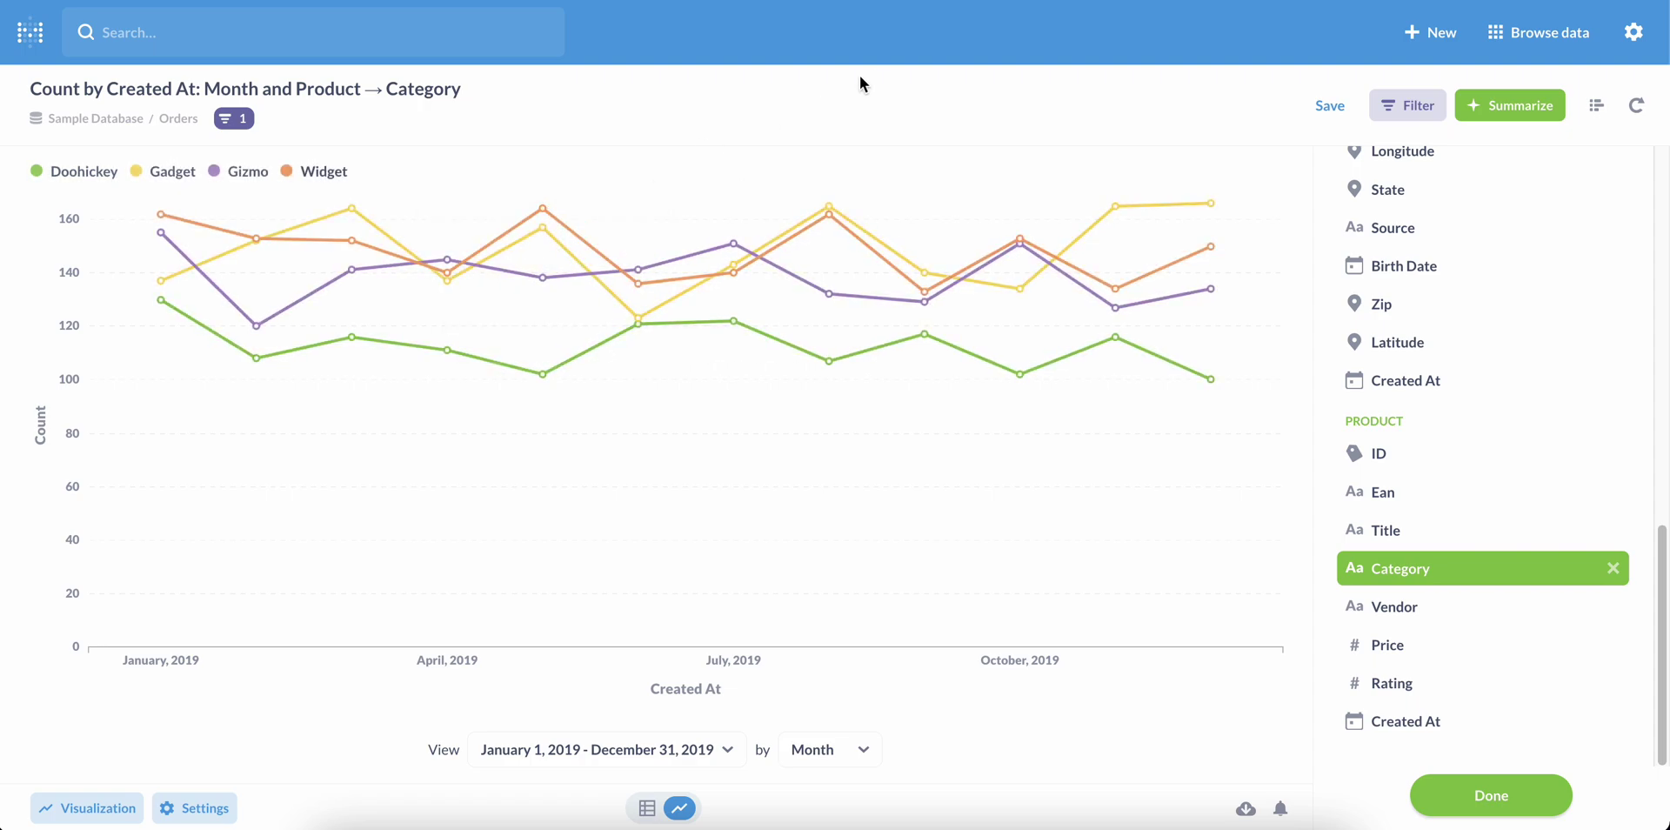
Step: Switch the visualization from line to Bar and review its Display and Axes options
click(1598, 107)
click(1600, 115)
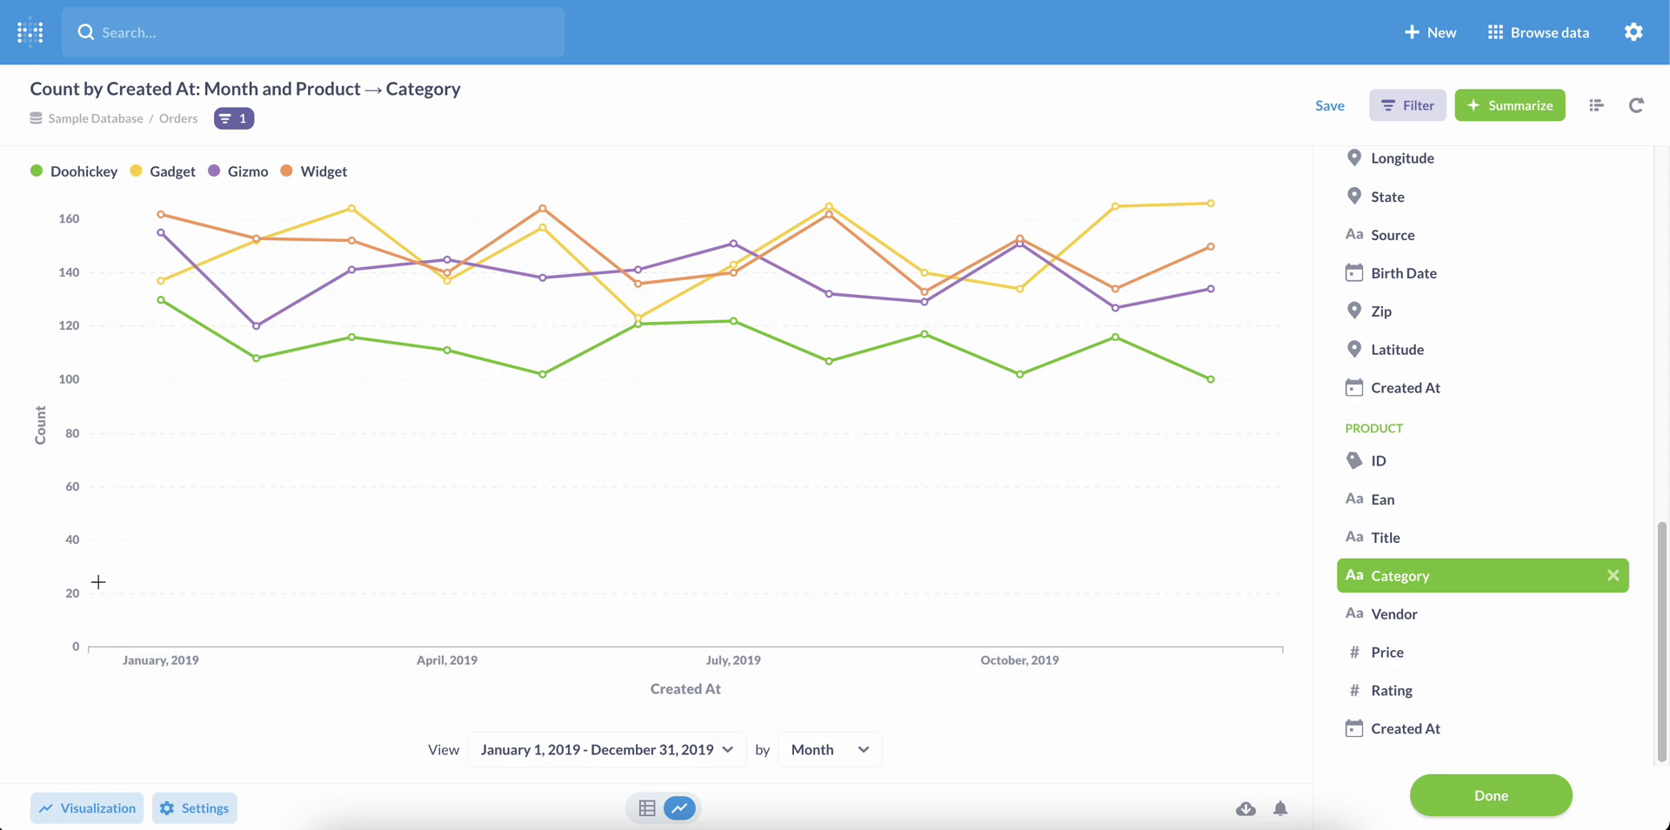
click(108, 813)
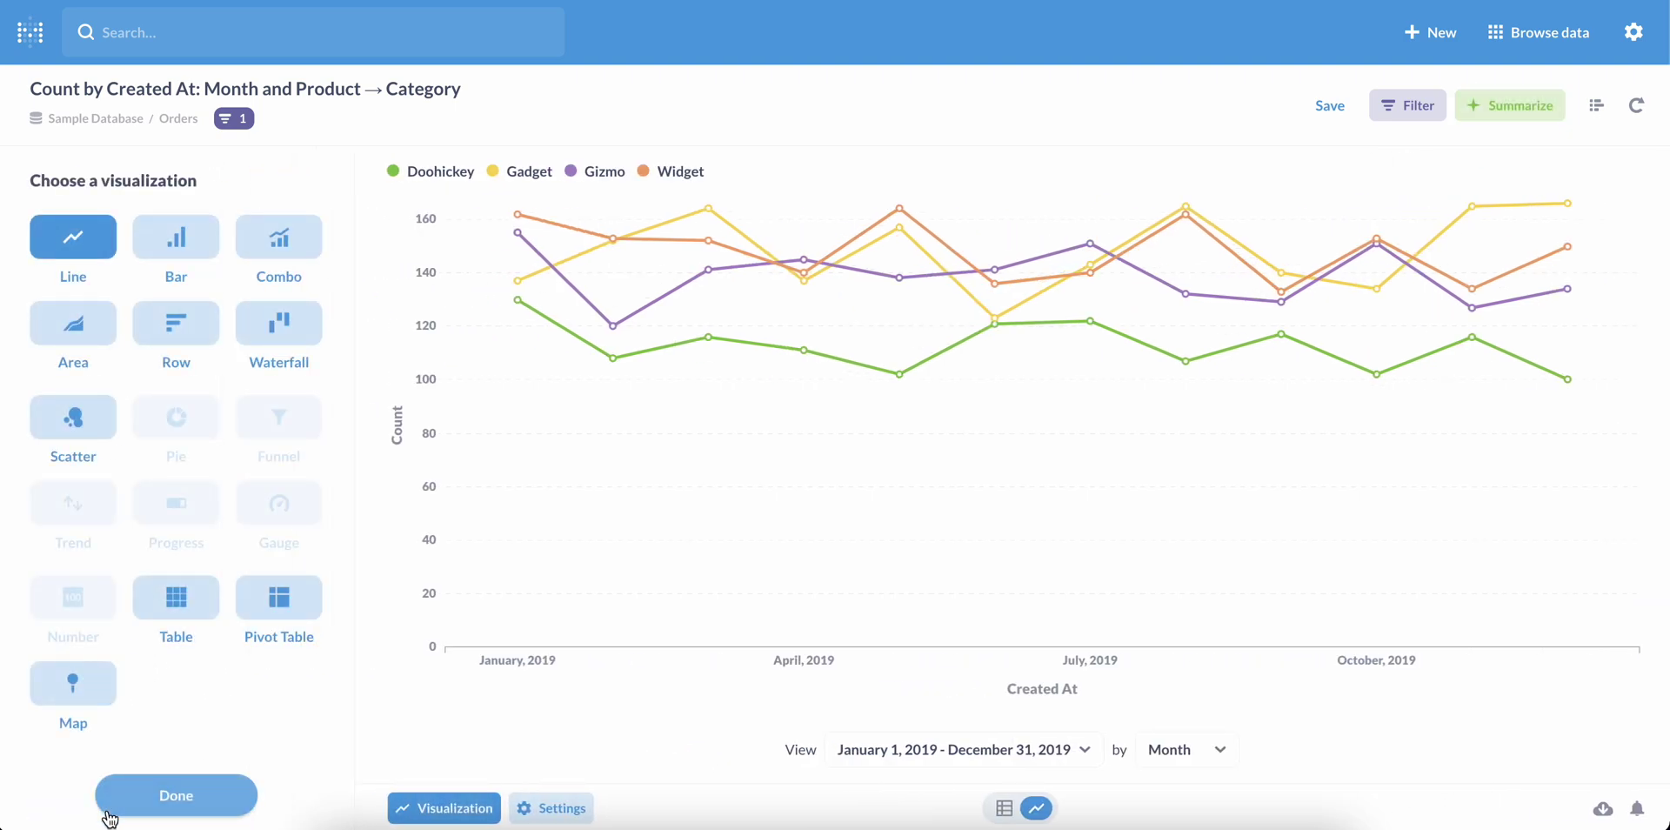
click(179, 237)
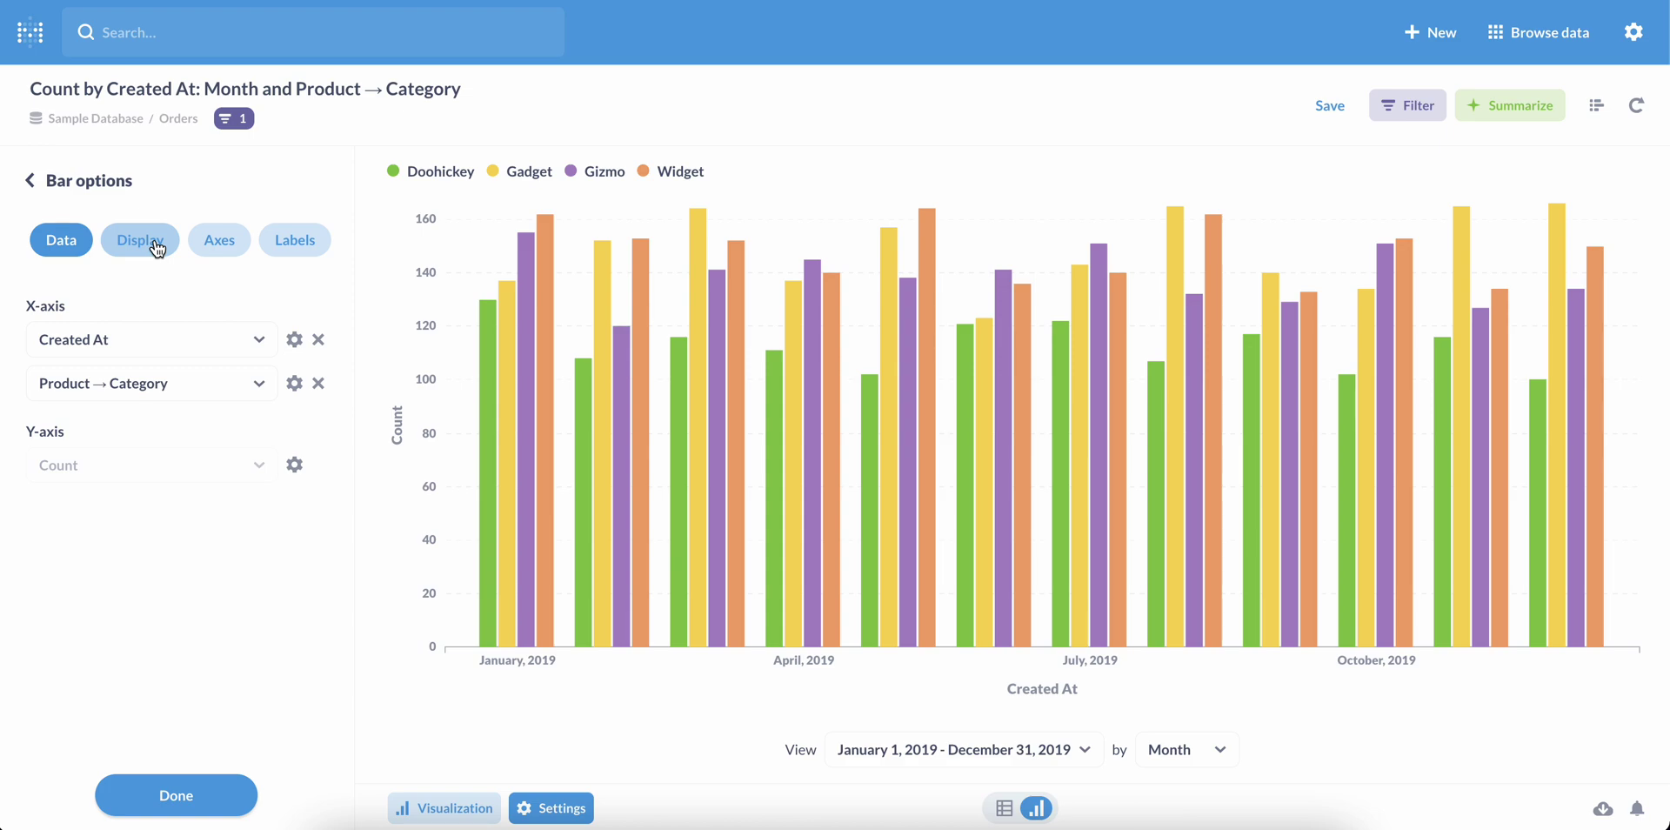
click(157, 250)
click(210, 250)
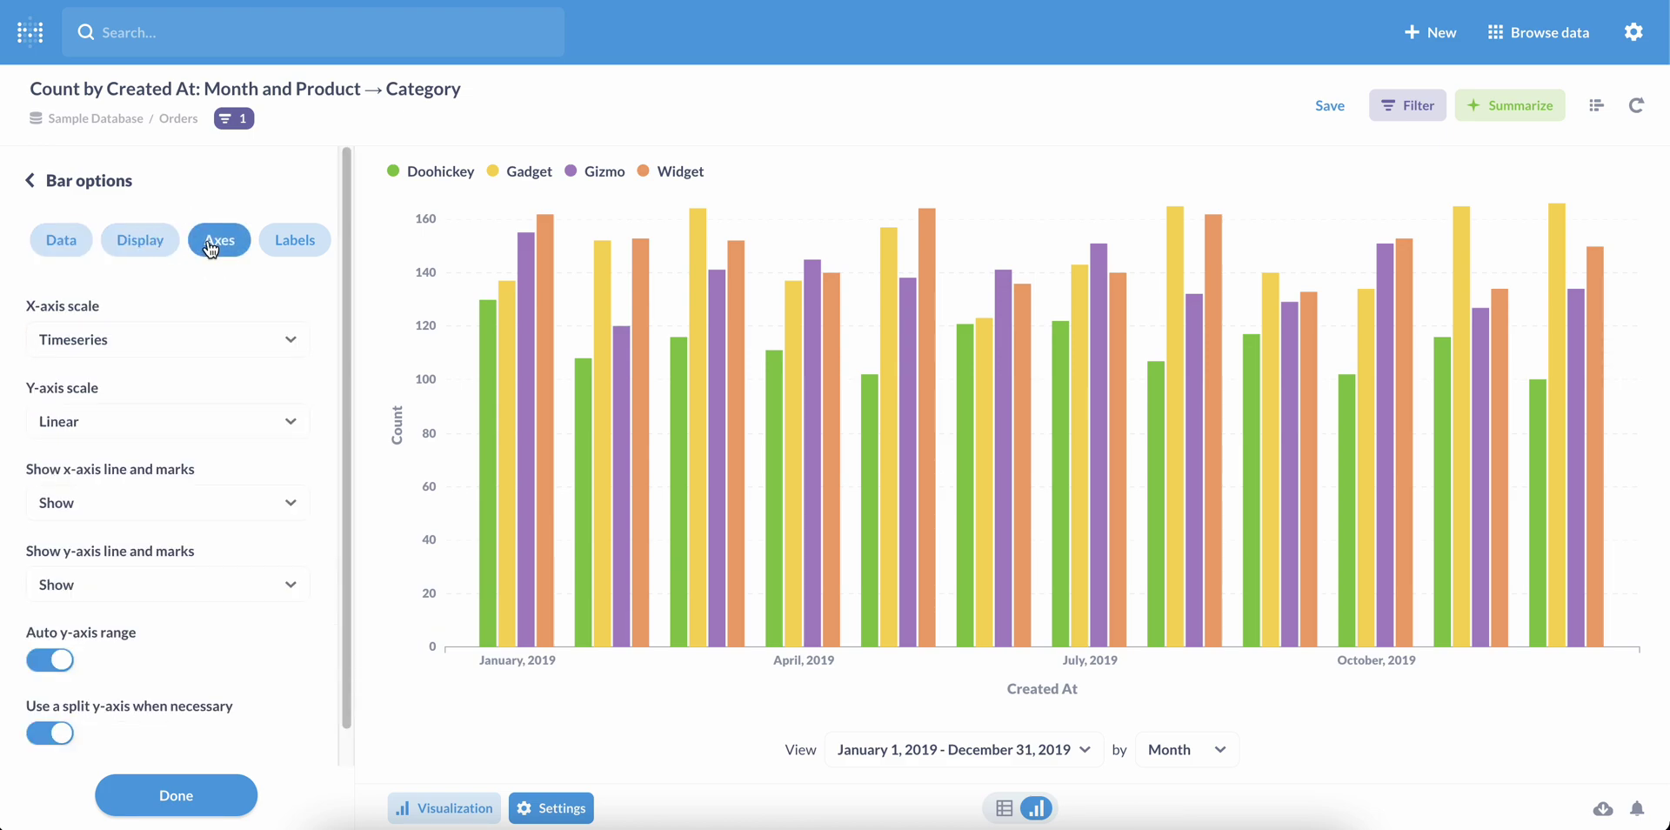
click(213, 807)
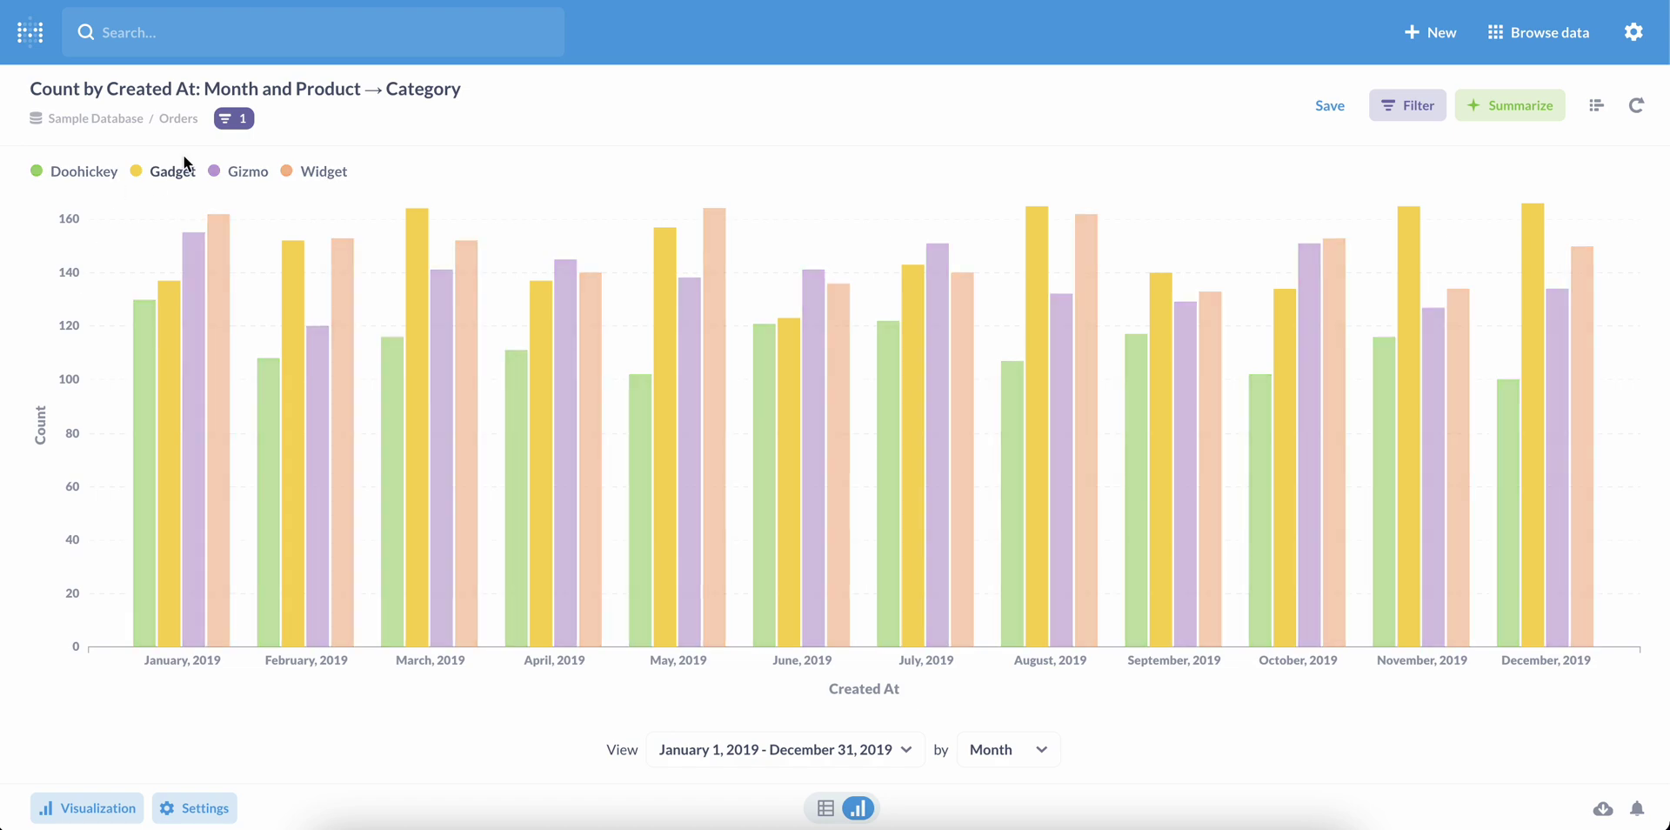
mouse_move(180, 118)
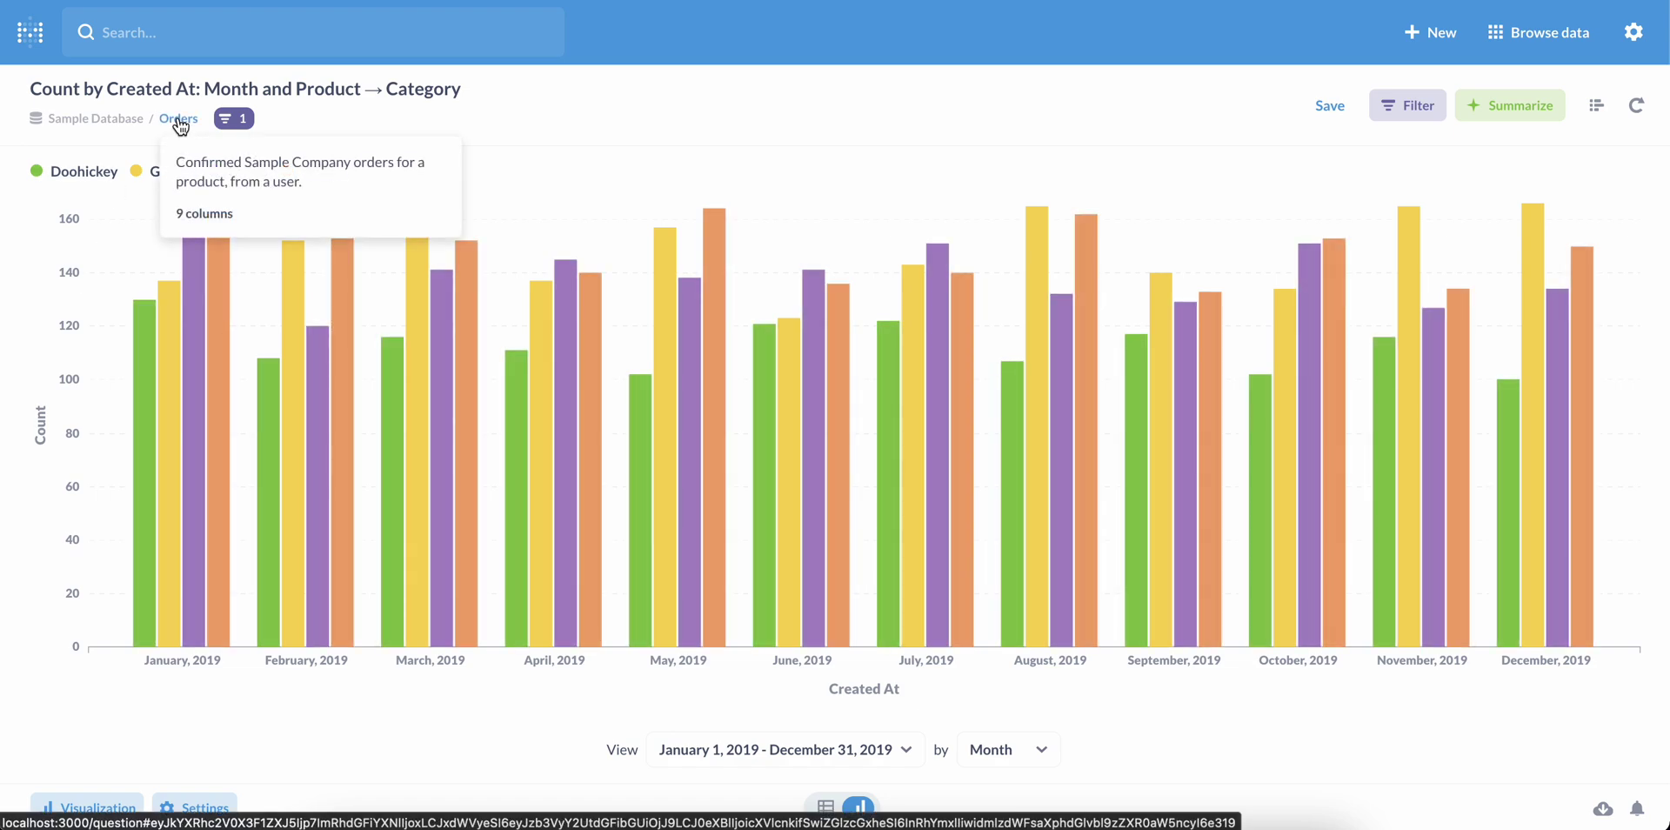
Step: Return to the raw Orders table and filter Subtotal to greater than 40
click(179, 120)
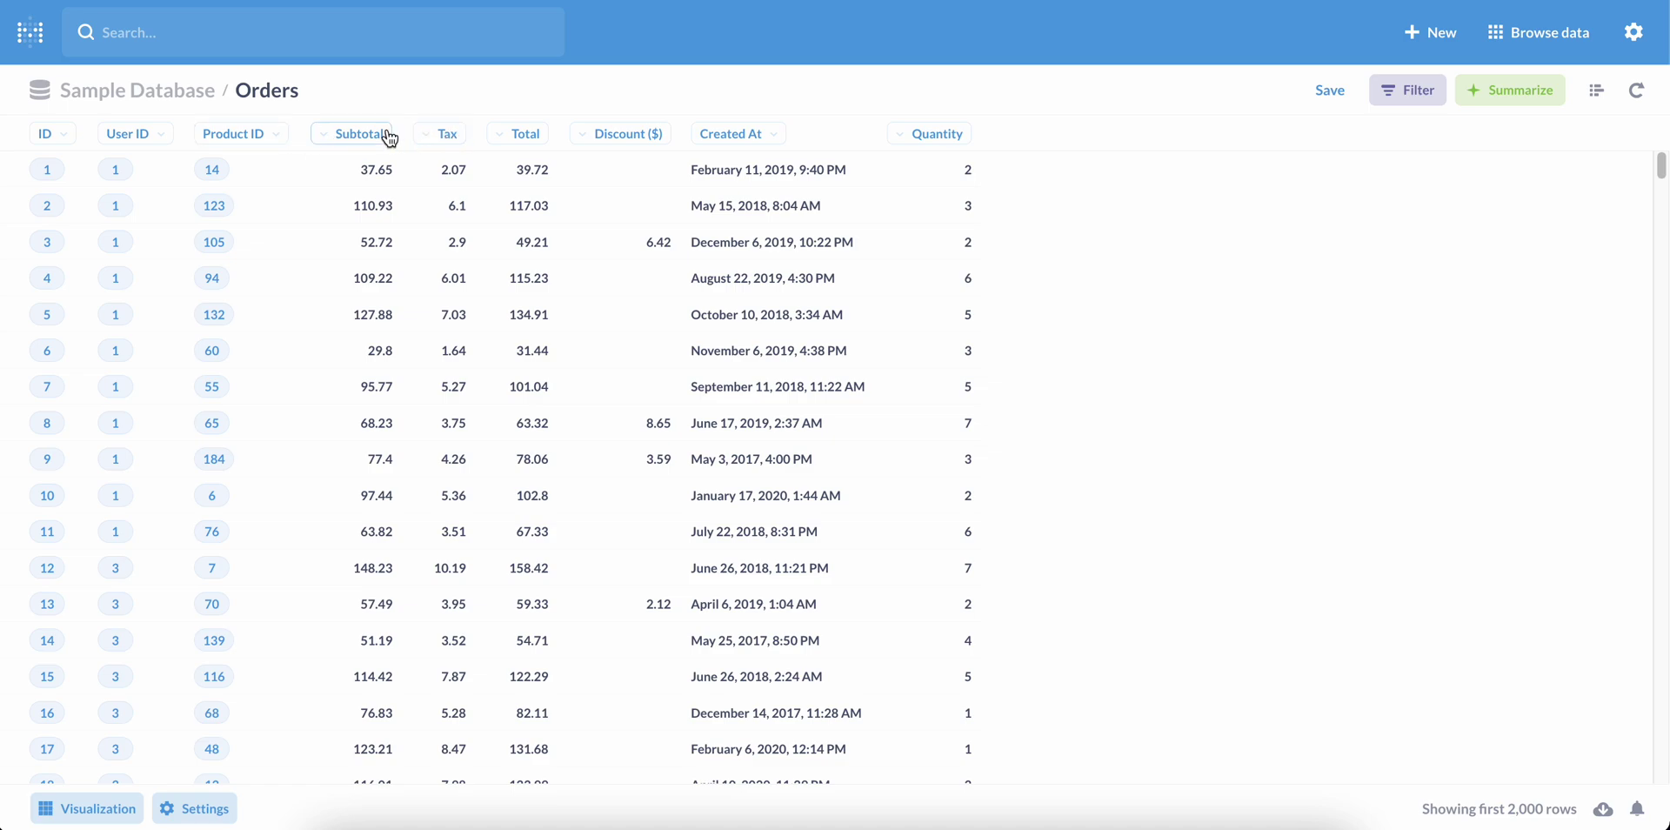
mouse_move(355, 133)
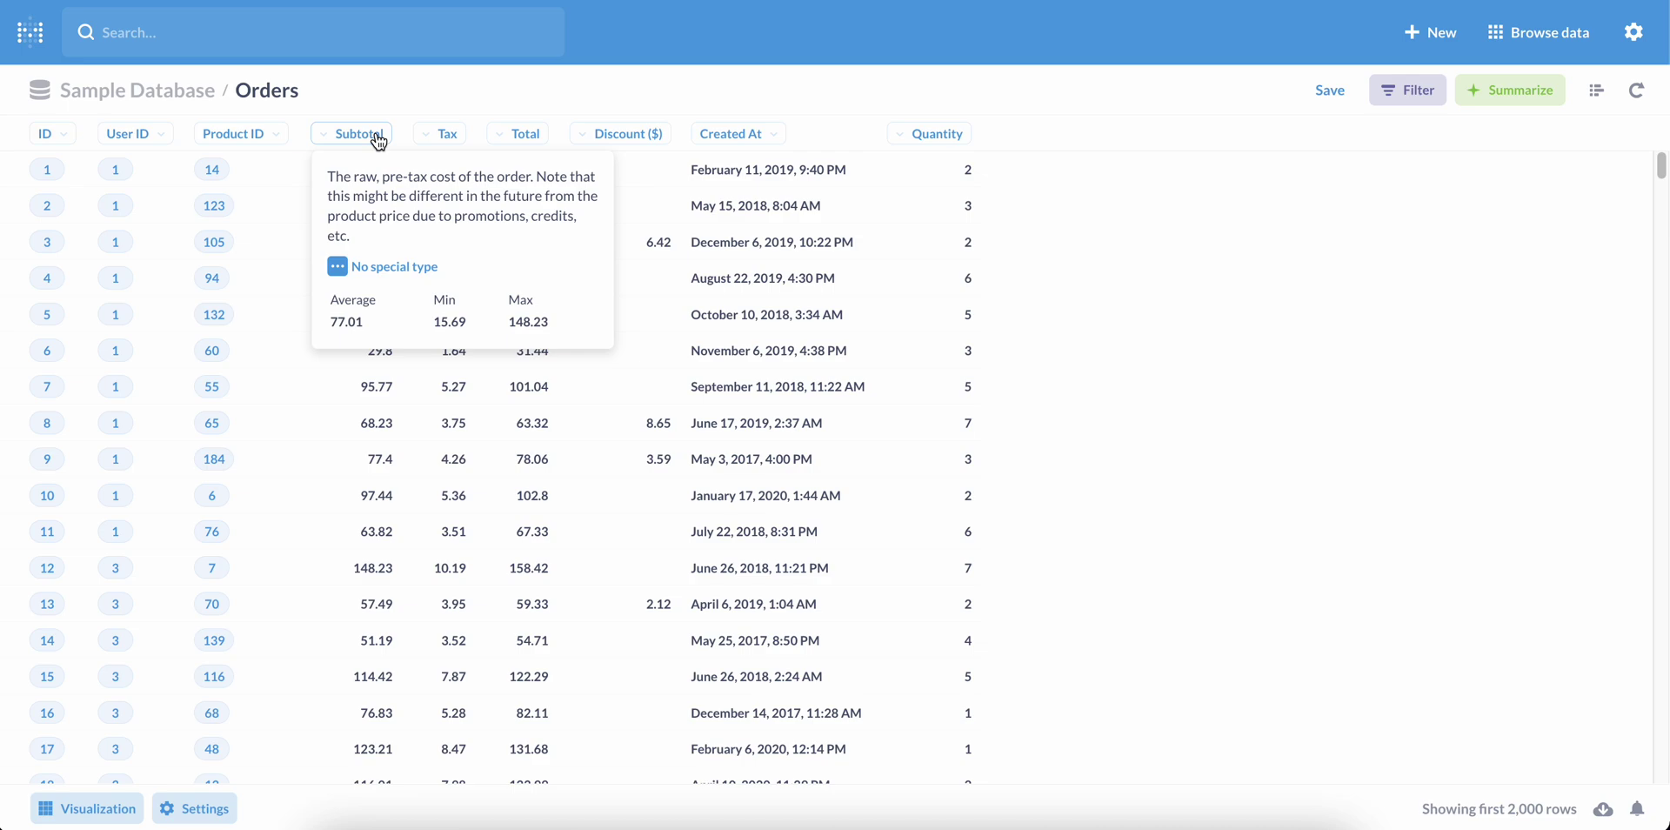
click(379, 142)
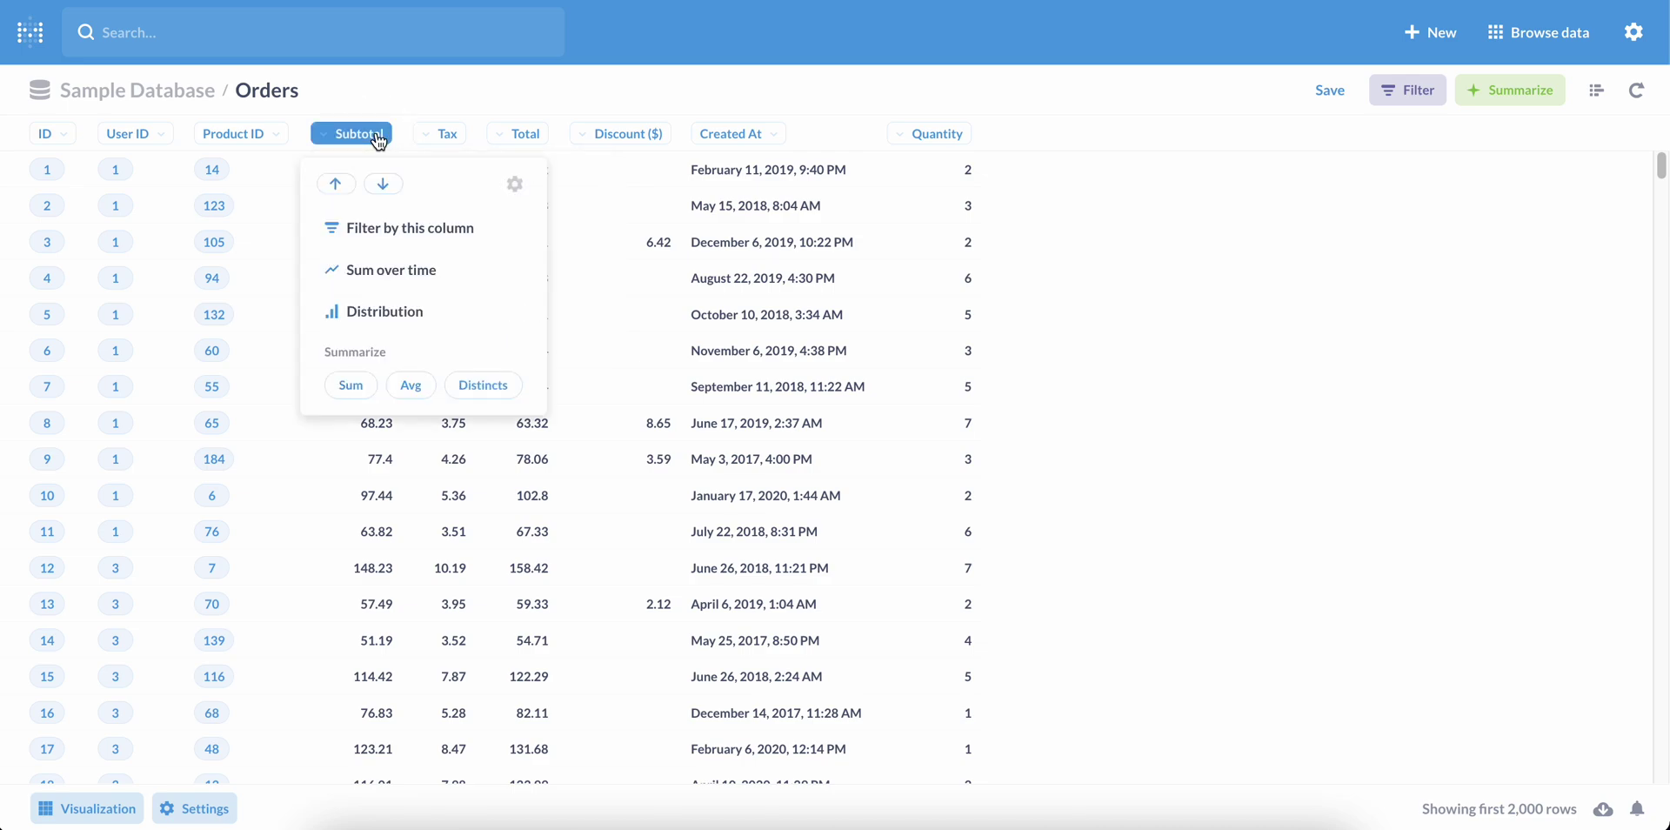
click(390, 228)
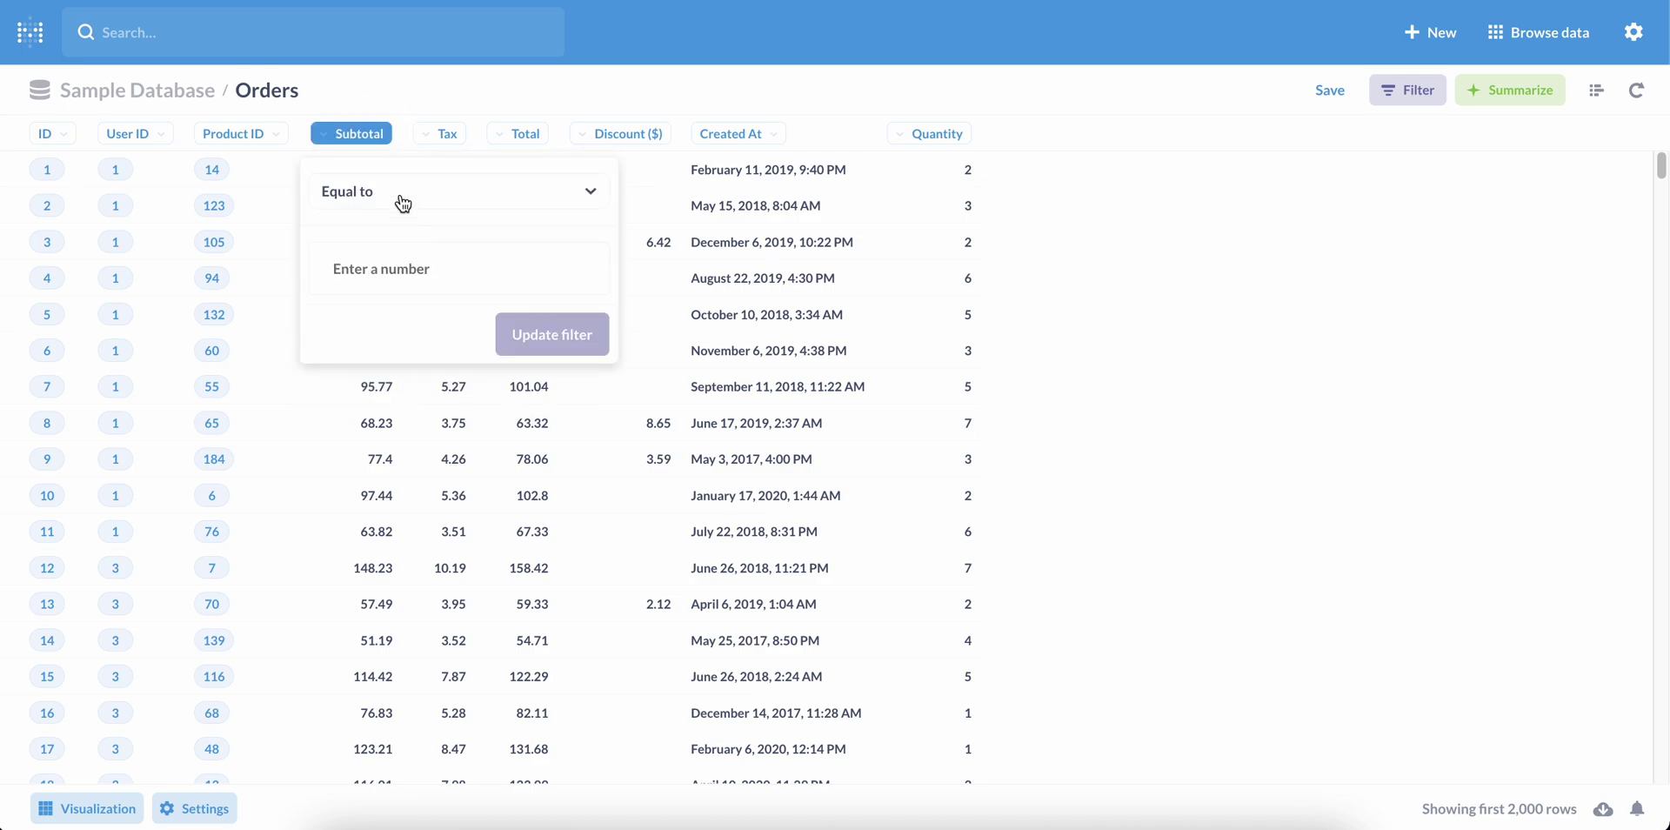
click(402, 202)
click(410, 322)
click(403, 283)
text(40)
click(503, 331)
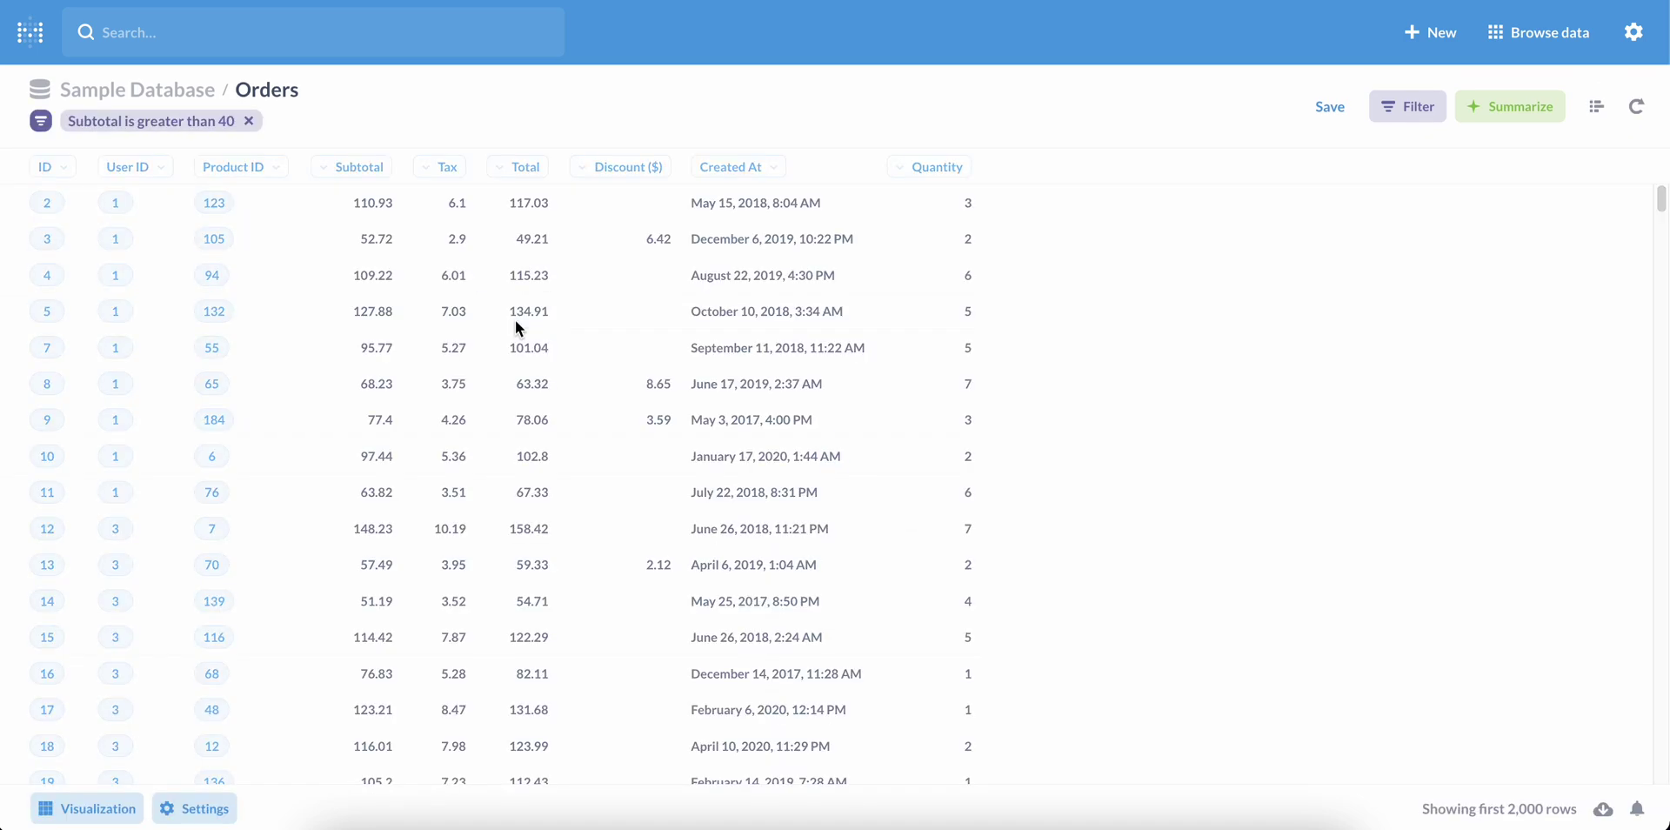